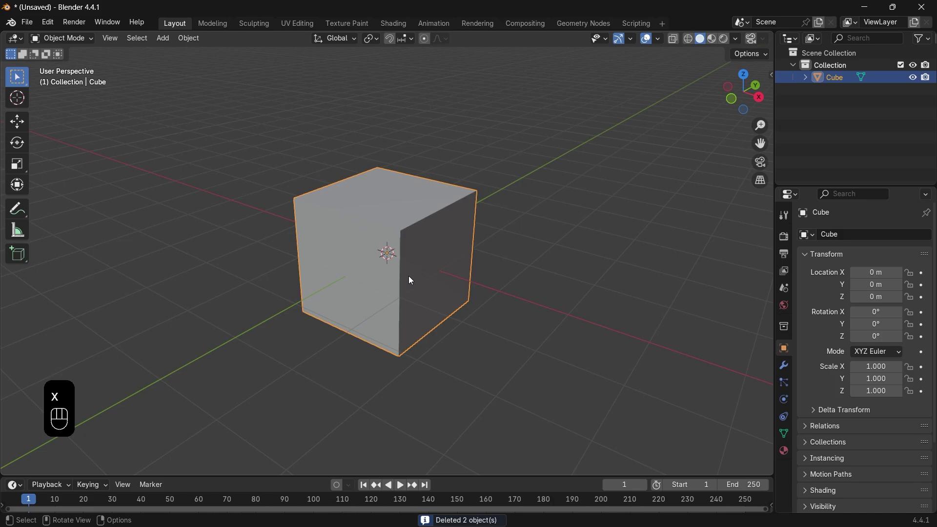
Subdivide the default cube's mesh in Edit Mode.
{"action": "key", "text": "Tab"}
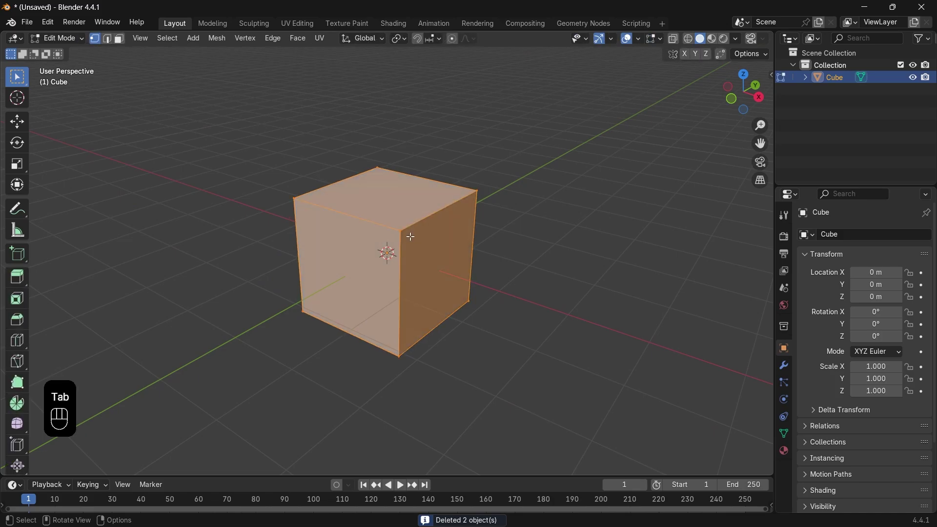
{"action": "right_click", "coordinate": [409, 236]}
{"action": "left_click", "coordinate": [410, 236]}
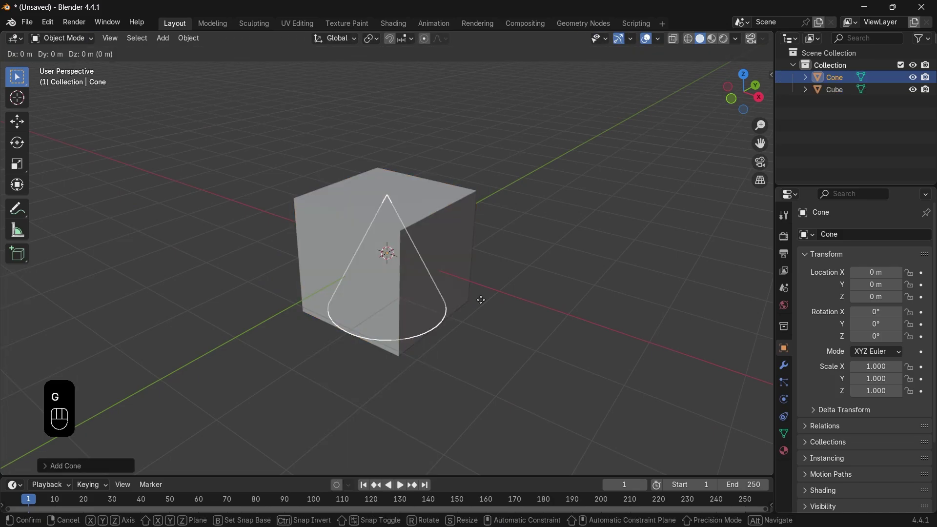
Add a cone and move it about 4.7 m along the negative X axis, beside the cube.
{"action": "key", "text": "g"}
{"action": "key", "text": "x"}
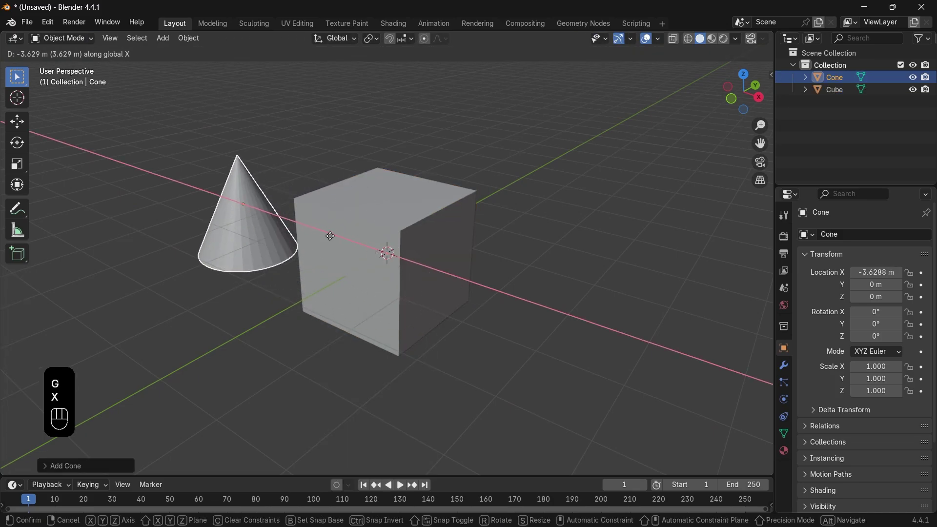
{"action": "left_click", "coordinate": [308, 227]}
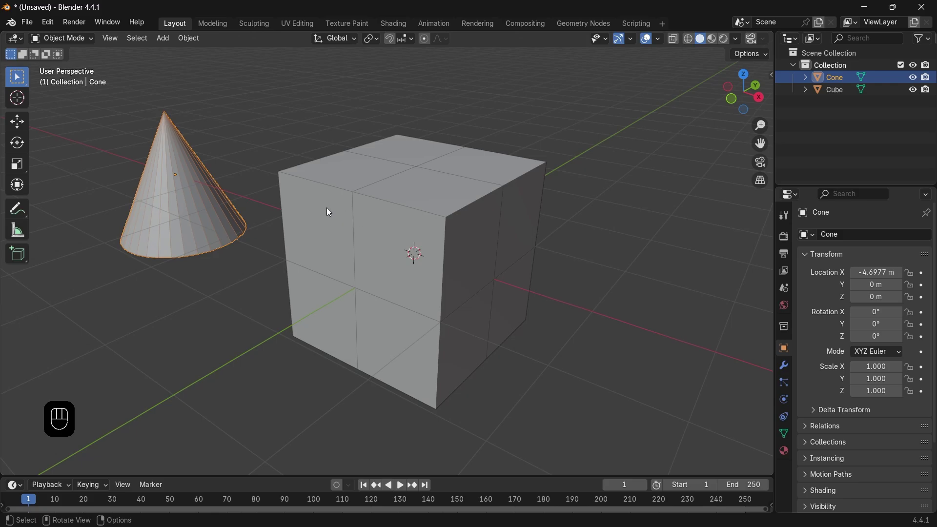
Tessellate the cone over the subdivided cube's faces with Tissue, using Quad fill mode and Relative thickness.
{"action": "left_click", "coordinate": [329, 212], "text": "shift"}
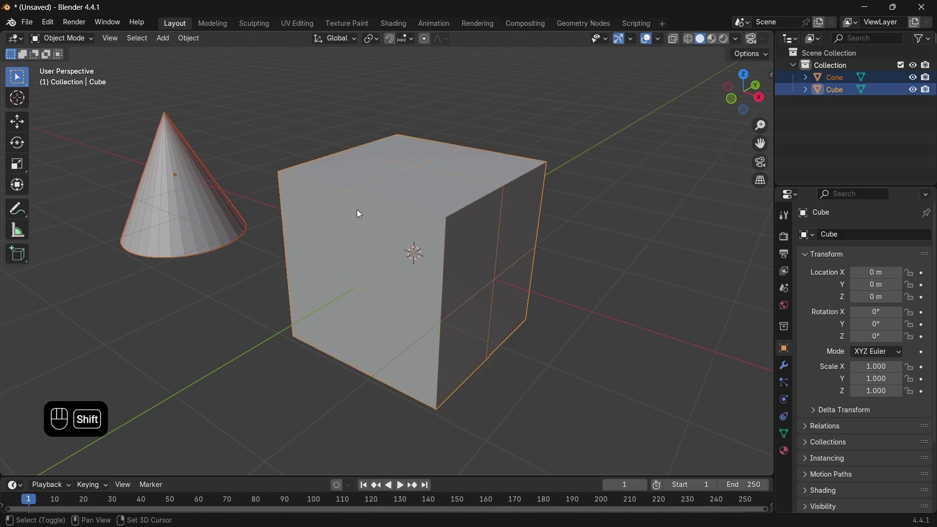
{"action": "key", "text": "n"}
{"action": "left_click", "coordinate": [767, 342]}
{"action": "left_click", "coordinate": [670, 103]}
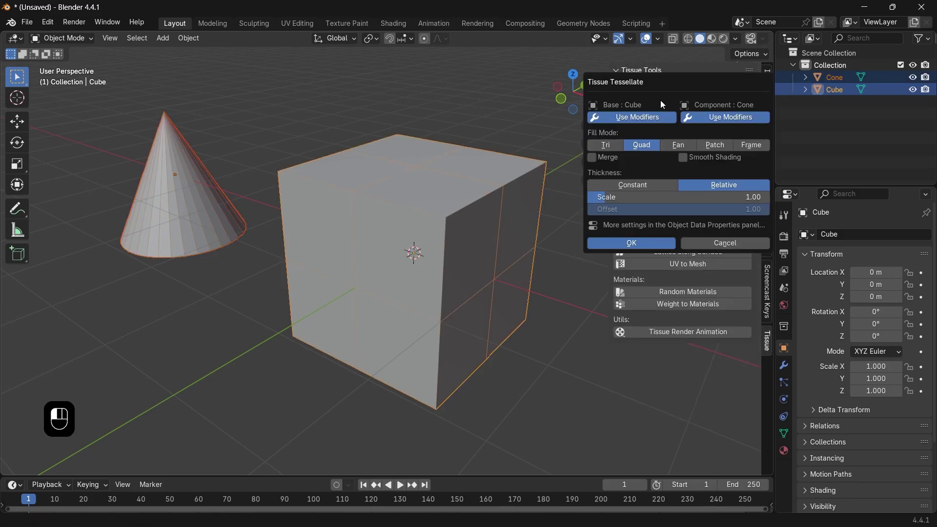
{"action": "left_click", "coordinate": [629, 242]}
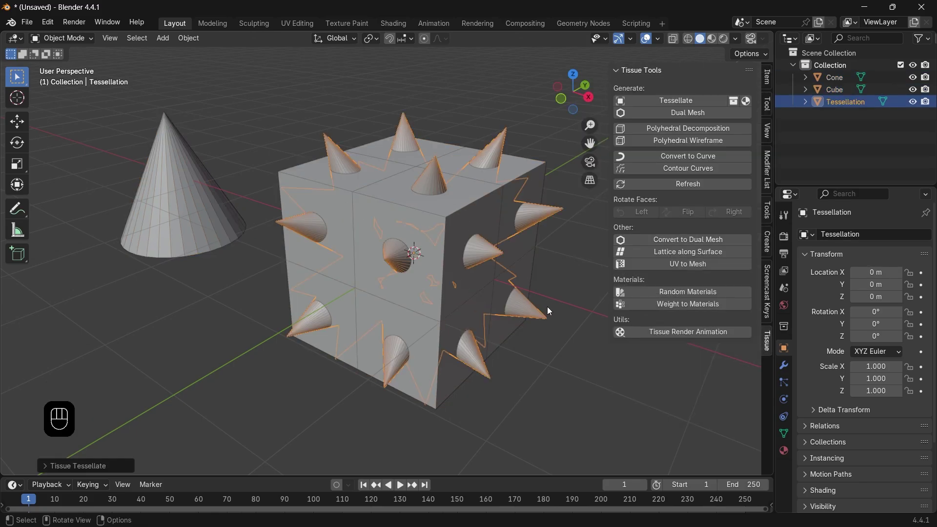
{"action": "middle_click_drag", "start_coordinate": [514, 310], "coordinate": [499, 297]}
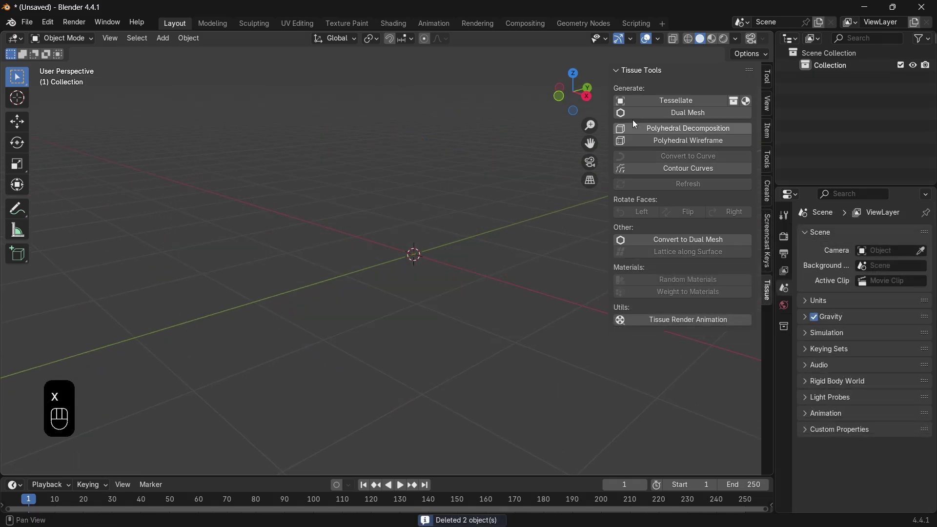
Search the extensions for "tiss", install the Tissue add-on and close the Preferences.
{"action": "left_click", "coordinate": [47, 22]}
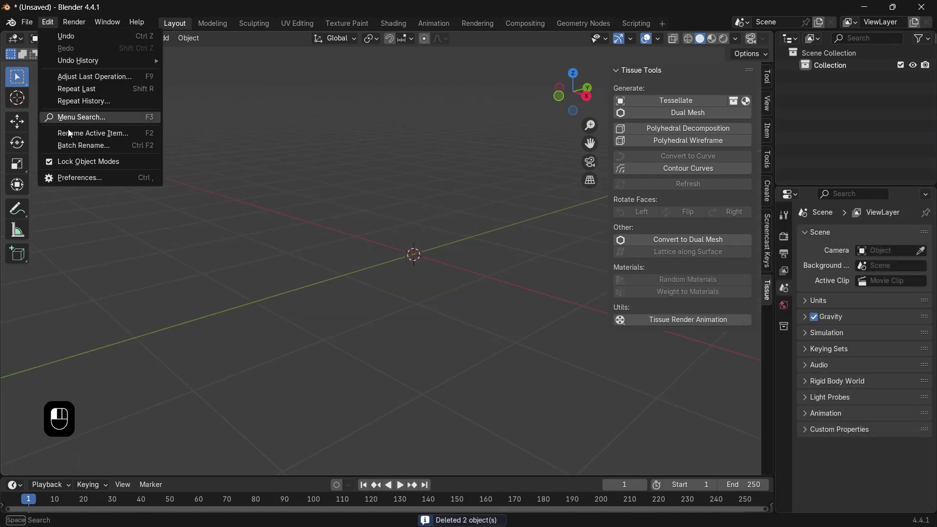
{"action": "left_click", "coordinate": [77, 178]}
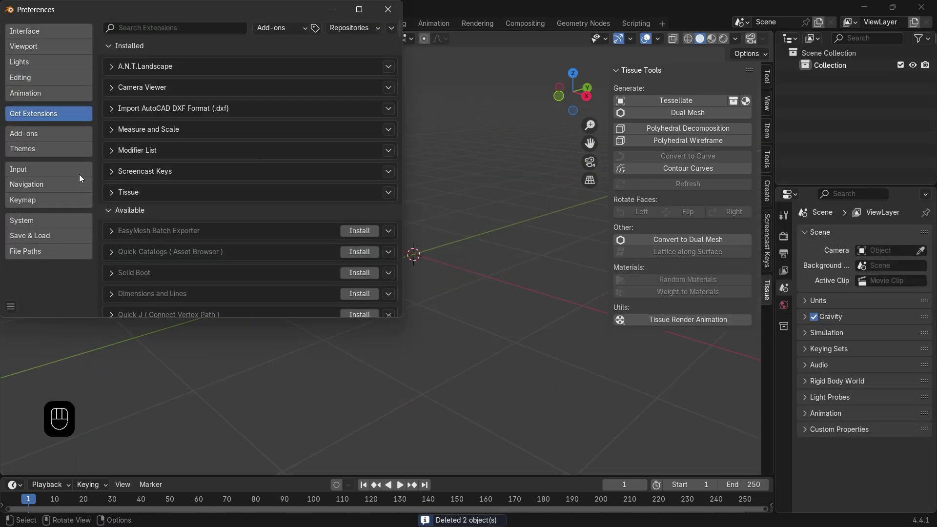
{"action": "left_click", "coordinate": [171, 29]}
{"action": "type", "text": "tiss"}
{"action": "left_click", "coordinate": [359, 68]}
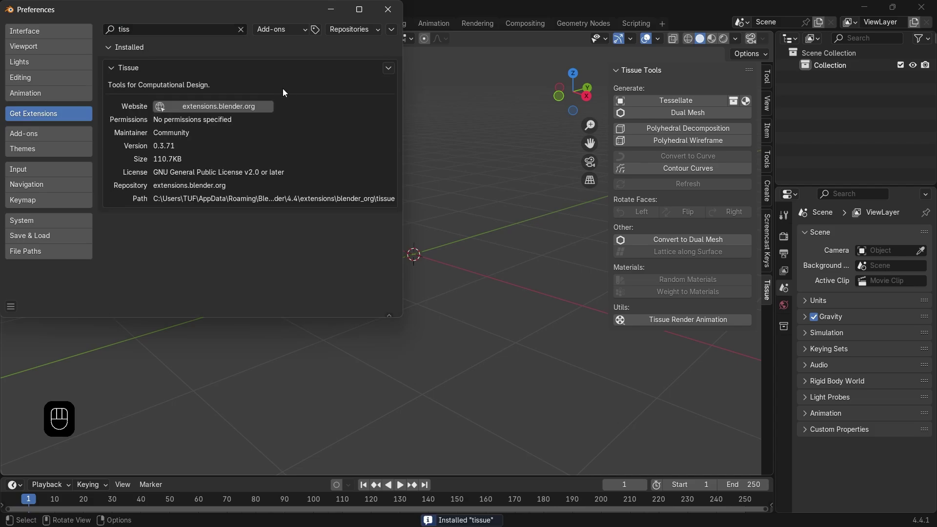
{"action": "left_click", "coordinate": [387, 9]}
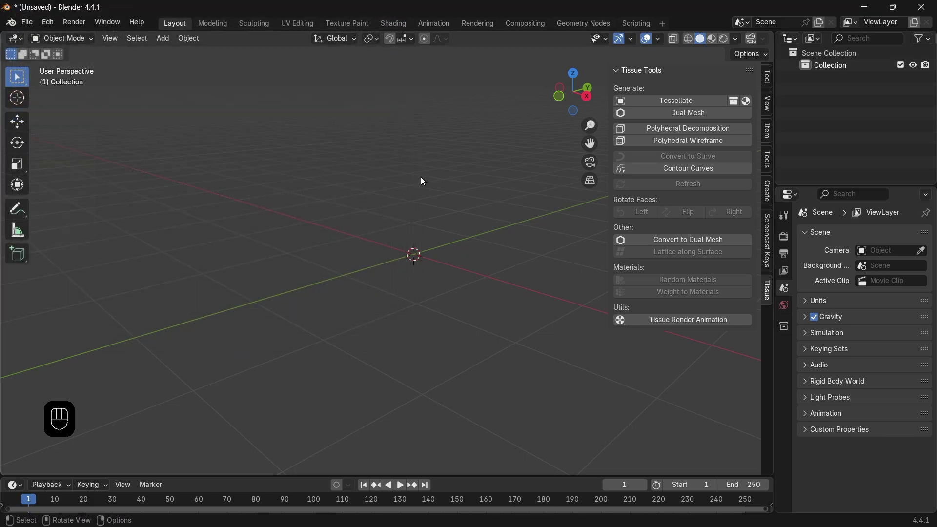
Paste the copied cast iron fence and its panel plane into the scene and select the plane.
{"action": "key", "text": "ctrl+v"}
{"action": "middle_click_drag", "start_coordinate": [326, 256], "coordinate": [485, 295]}
{"action": "left_click", "coordinate": [452, 209]}
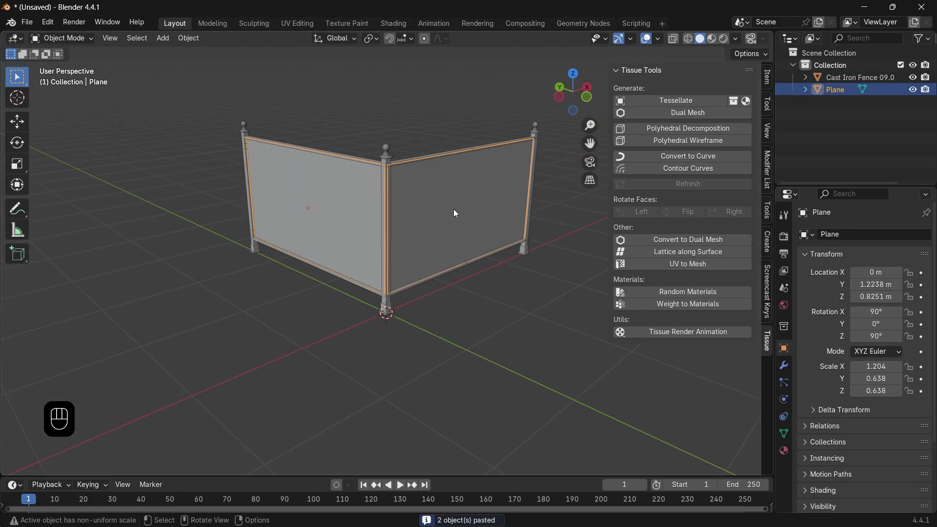
{"action": "middle_click_drag", "start_coordinate": [454, 215], "coordinate": [413, 224]}
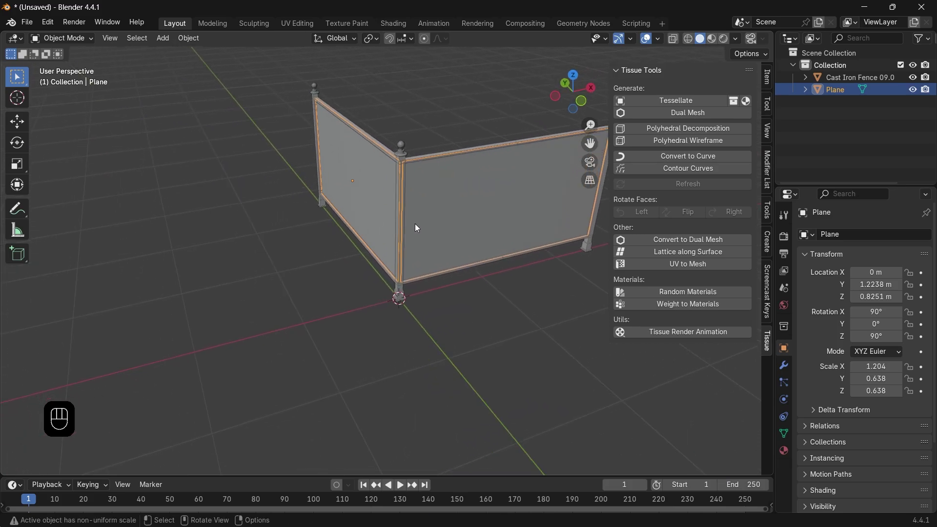
Import the ornamental pattern SVG file as a curve object.
{"action": "left_click", "coordinate": [27, 23]}
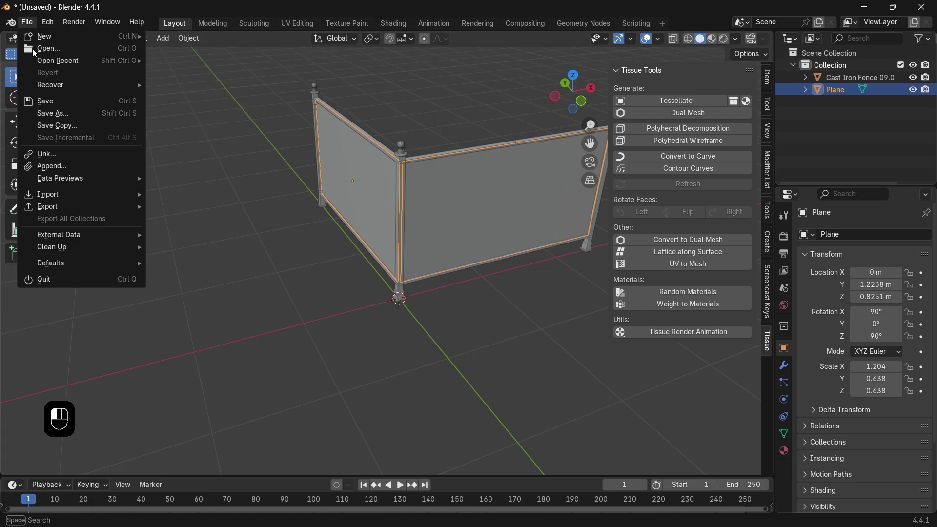
{"action": "mouse_move", "coordinate": [73, 207]}
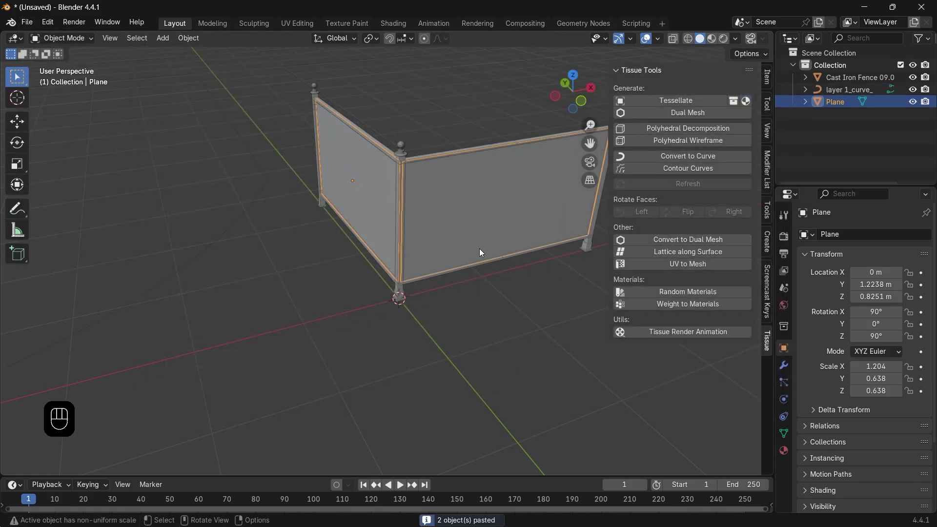
{"action": "left_click", "coordinate": [258, 229]}
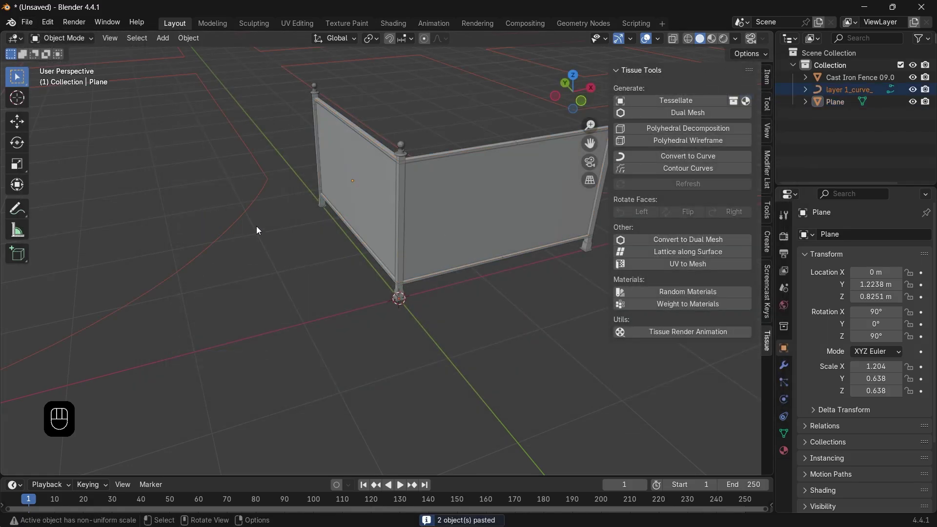
Scale the imported pattern curve down to about 0.013 and move it along X to about -1.94 m, clear of the fence.
{"action": "key", "text": "s"}
{"action": "left_click", "coordinate": [412, 316]}
{"action": "key", "text": "s"}
{"action": "left_click", "coordinate": [430, 327]}
{"action": "key", "text": "s"}
{"action": "key", "text": "g"}
{"action": "key", "text": "x"}
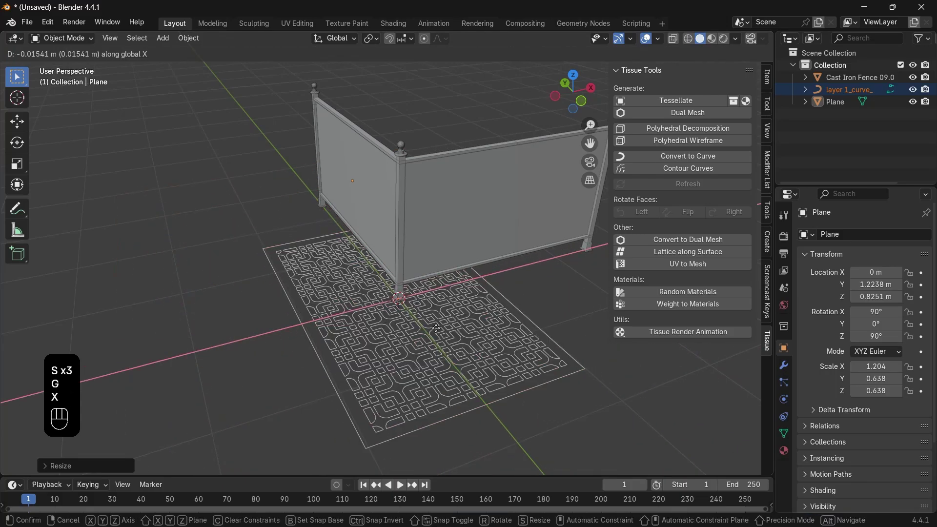
{"action": "left_click", "coordinate": [280, 357]}
From the top view, edit the pattern curve and move one square repeat unit along X out of the pattern.
{"action": "key", "text": "KP_7"}
{"action": "middle_click_drag", "start_coordinate": [300, 299], "coordinate": [426, 272], "text": "shift"}
{"action": "left_click", "coordinate": [396, 271]}
{"action": "left_click", "coordinate": [388, 280]}
{"action": "scroll", "coordinate": [389, 280], "scroll_direction": "up", "scroll_amount": 4}
{"action": "key", "text": "Tab"}
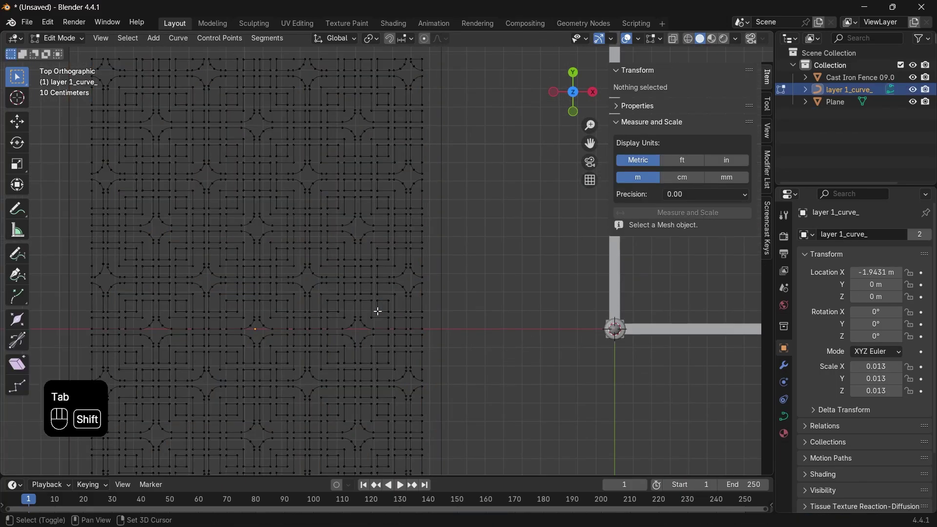
{"action": "middle_click_drag", "start_coordinate": [375, 308], "coordinate": [347, 240], "text": "shift"}
{"action": "left_click_drag", "start_coordinate": [334, 243], "coordinate": [401, 313]}
{"action": "key", "text": "g"}
{"action": "key", "text": "x"}
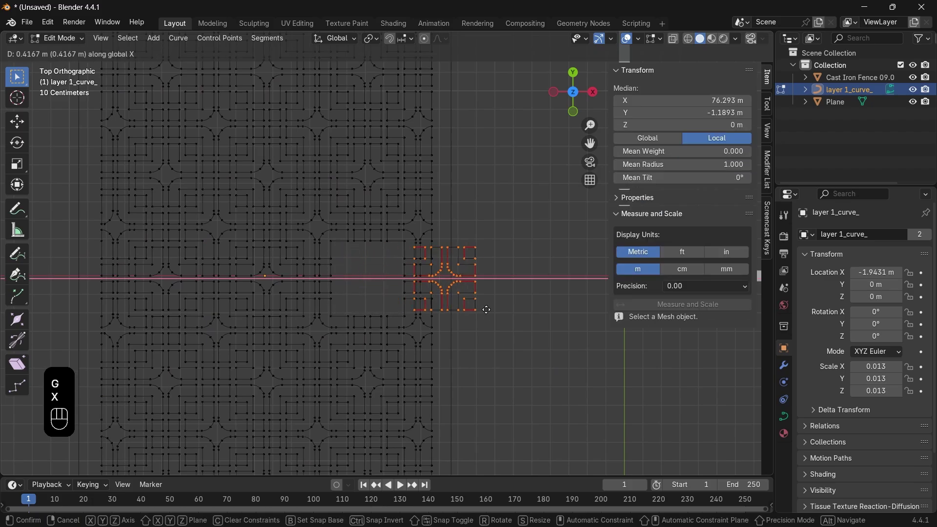
{"action": "left_click", "coordinate": [535, 308]}
Separate the moved square unit into its own object and delete the remaining large pattern curve.
{"action": "key", "text": "p"}
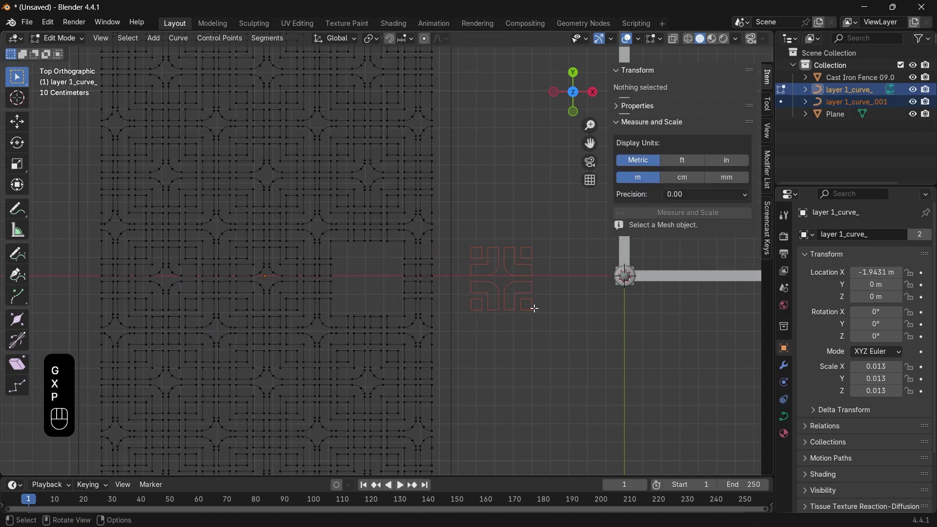
{"action": "key", "text": "Tab"}
{"action": "left_click", "coordinate": [433, 206]}
{"action": "key", "text": "x"}
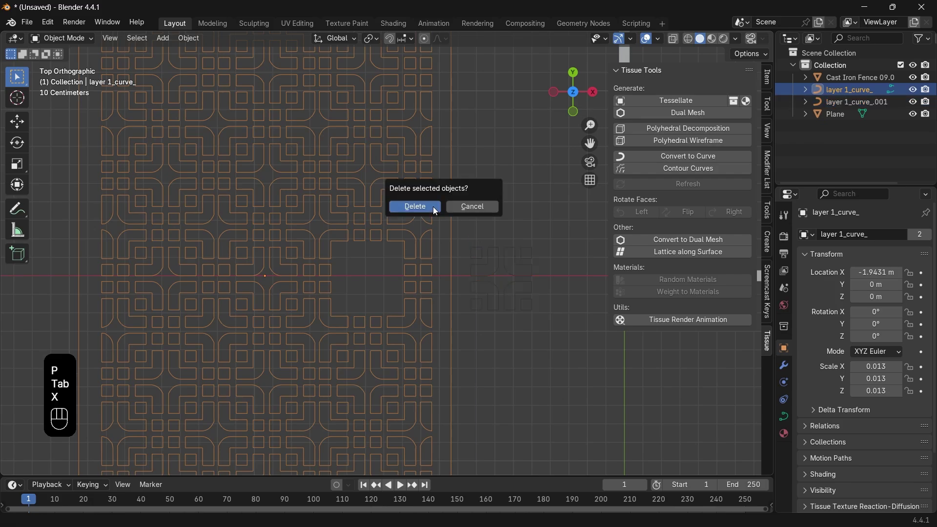
{"action": "left_click", "coordinate": [433, 206]}
Set the origin of the small square pattern curve to its geometry.
{"action": "left_click", "coordinate": [525, 303]}
{"action": "left_click", "coordinate": [189, 38]}
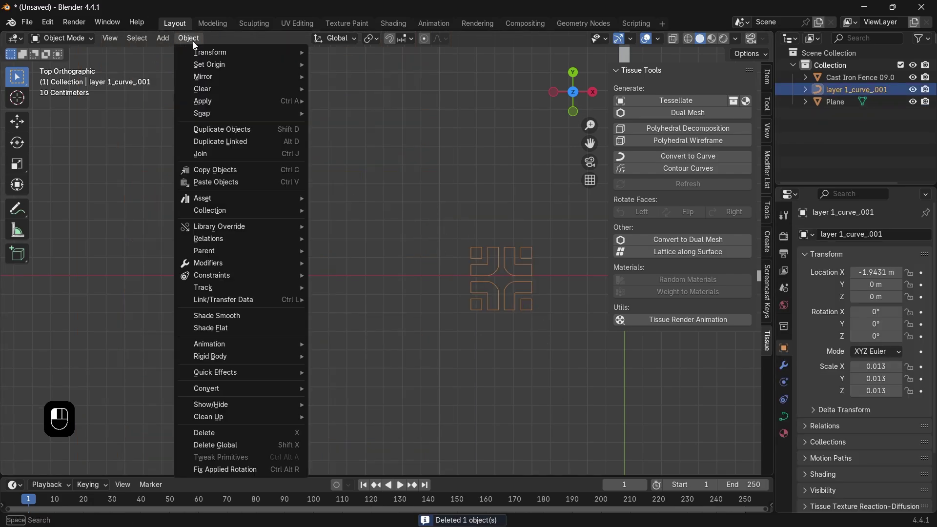
{"action": "mouse_move", "coordinate": [297, 66]}
{"action": "left_click", "coordinate": [340, 78]}
{"action": "middle_click_drag", "start_coordinate": [500, 324], "coordinate": [263, 305], "text": "shift"}
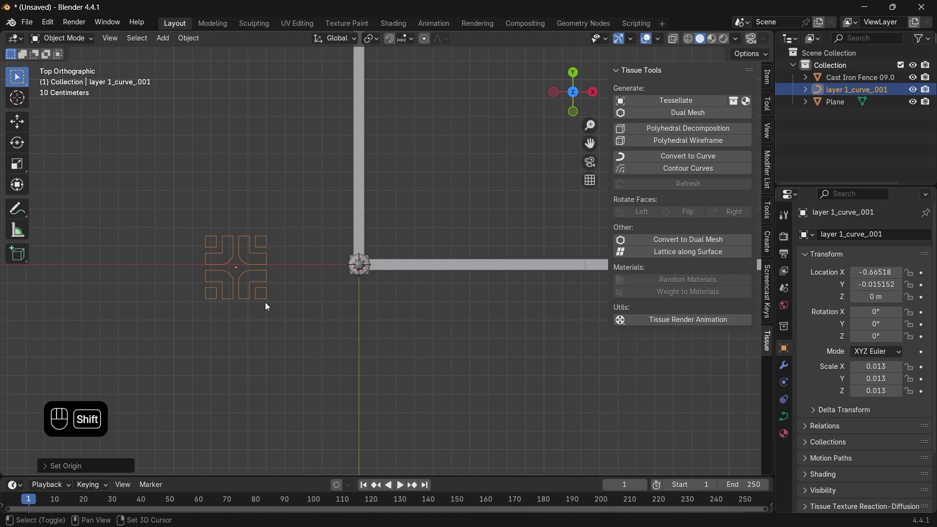
{"action": "middle_click_drag", "start_coordinate": [329, 310], "coordinate": [376, 245]}
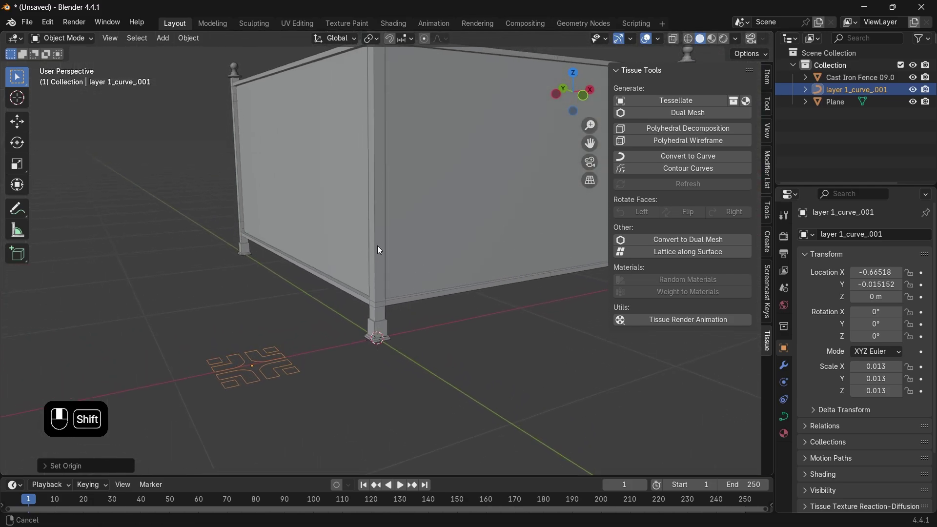
Add four vertical and two horizontal loop cuts to the plane's fence panel running along the X axis.
{"action": "left_click", "coordinate": [442, 168]}
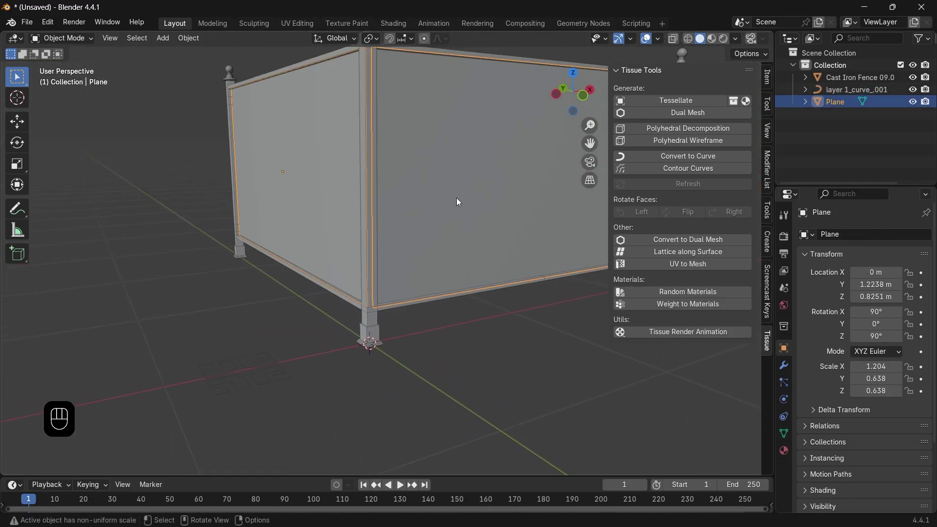
{"action": "middle_click_drag", "start_coordinate": [457, 201], "coordinate": [414, 220]}
{"action": "key", "text": "n"}
{"action": "key", "text": "Tab"}
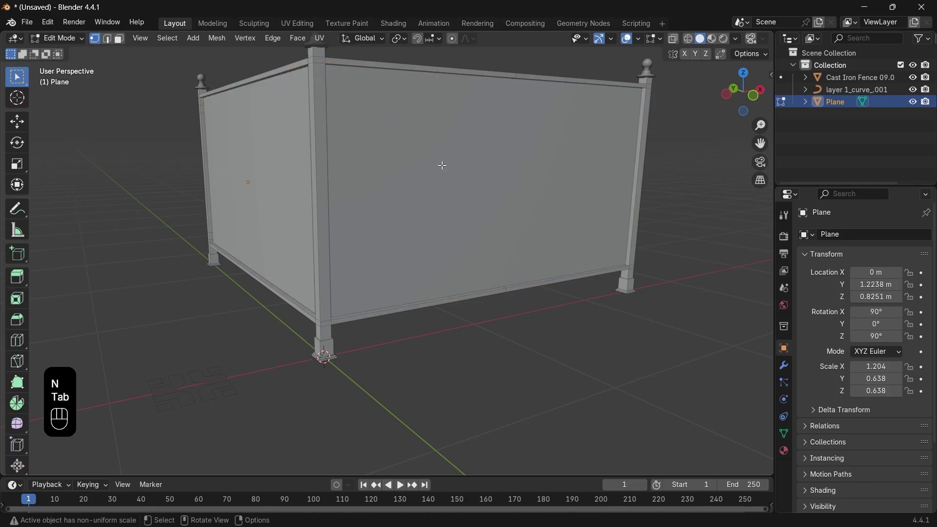
{"action": "key", "text": "ctrl+r"}
{"action": "scroll", "coordinate": [483, 80], "scroll_direction": "up", "scroll_amount": 3}
{"action": "left_click", "coordinate": [482, 81]}
{"action": "key", "text": "ctrl+r"}
{"action": "scroll", "coordinate": [408, 177], "scroll_direction": "up", "scroll_amount": 1}
{"action": "left_click", "coordinate": [408, 176]}
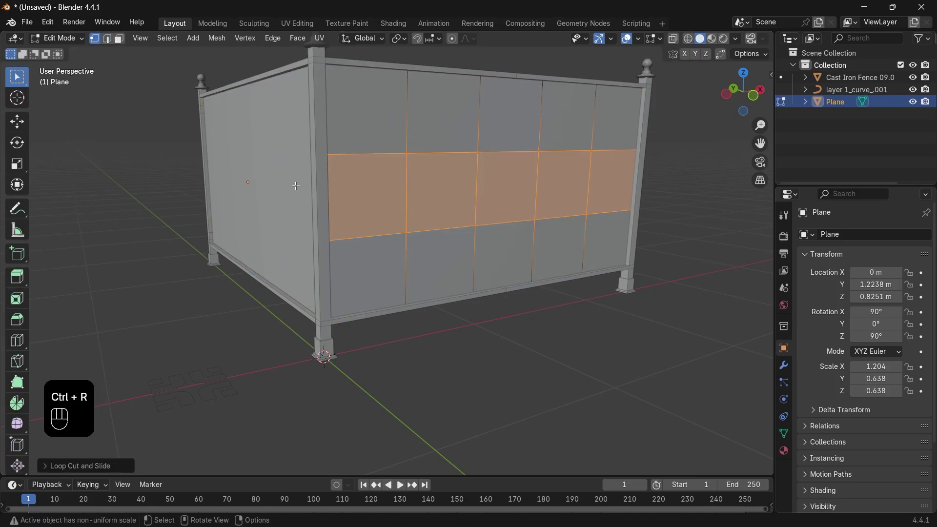
Add four vertical and two horizontal loop cuts to the panel along the Y axis and return to Object Mode.
{"action": "key", "text": "ctrl+r"}
{"action": "scroll", "coordinate": [249, 102], "scroll_direction": "up", "scroll_amount": 3}
{"action": "left_click", "coordinate": [248, 101]}
{"action": "key", "text": "ctrl+r"}
{"action": "left_click", "coordinate": [292, 175]}
{"action": "right_click", "coordinate": [292, 174]}
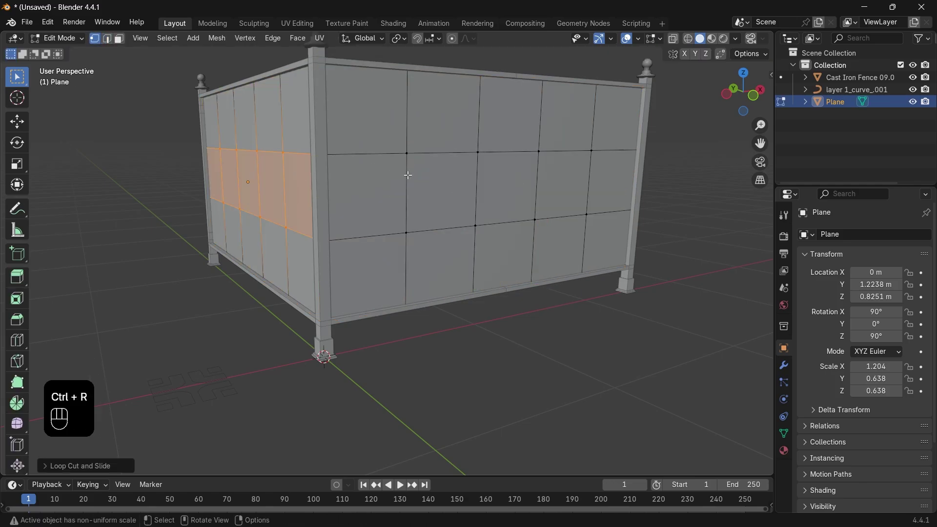
{"action": "key", "text": "Tab"}
Tessellate the square pattern curve over the subdivided panel plane with Tissue, and hide the original plane.
{"action": "left_click", "coordinate": [160, 399]}
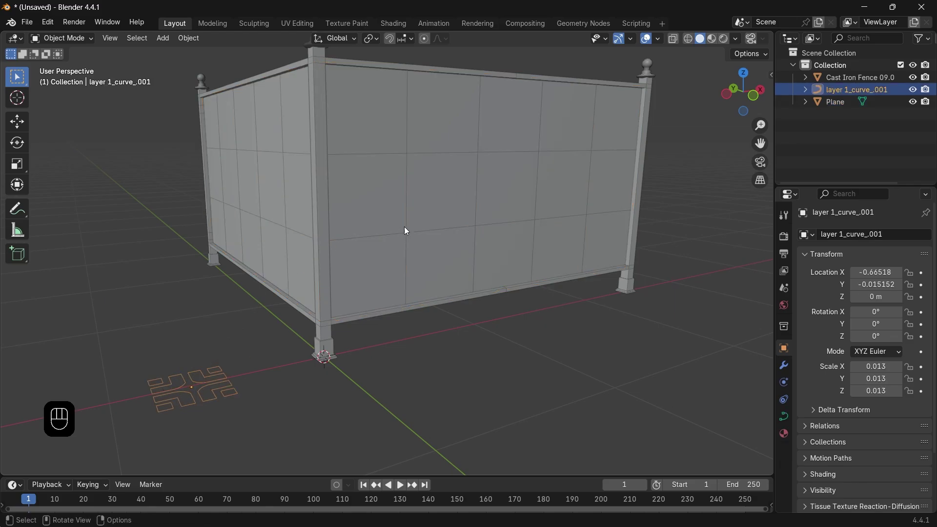
{"action": "left_click", "coordinate": [437, 201], "text": "shift"}
{"action": "key", "text": "n"}
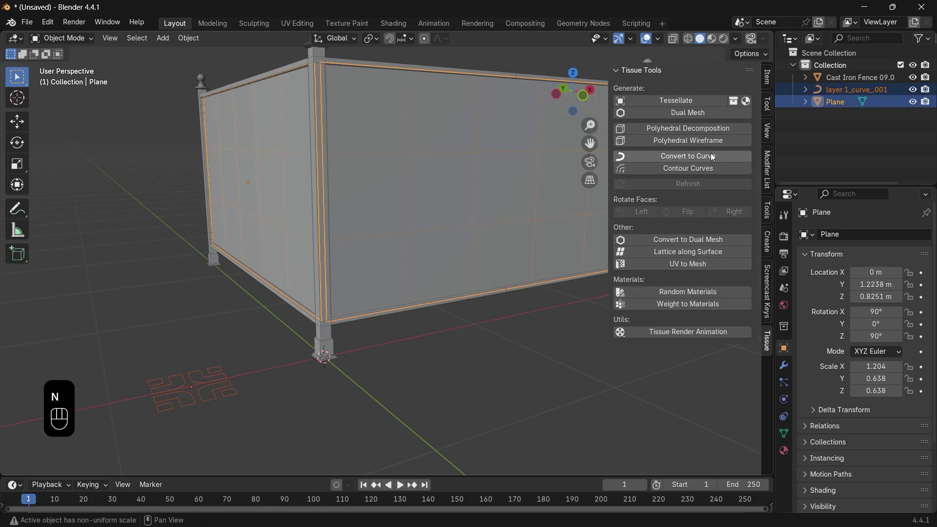
{"action": "left_click", "coordinate": [678, 101]}
{"action": "left_click", "coordinate": [657, 236]}
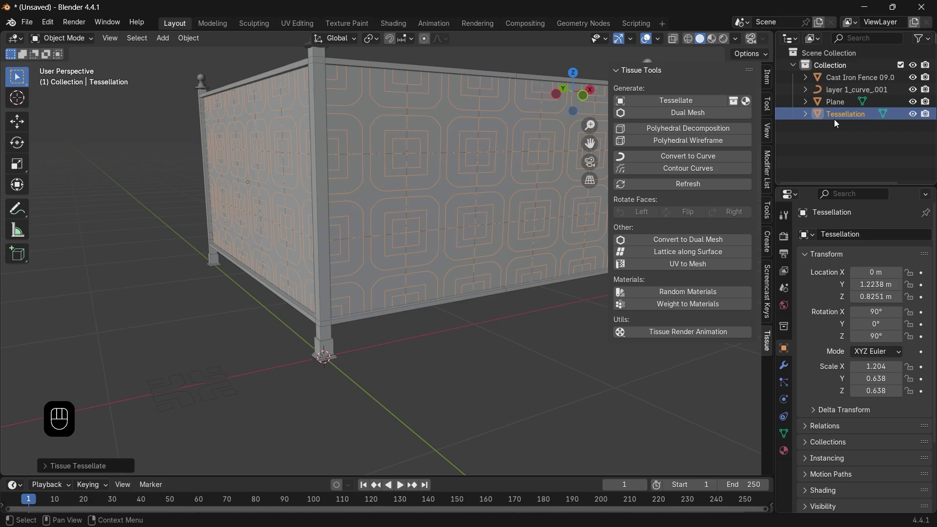
{"action": "left_click", "coordinate": [911, 101]}
{"action": "middle_click_drag", "start_coordinate": [456, 181], "coordinate": [309, 244]}
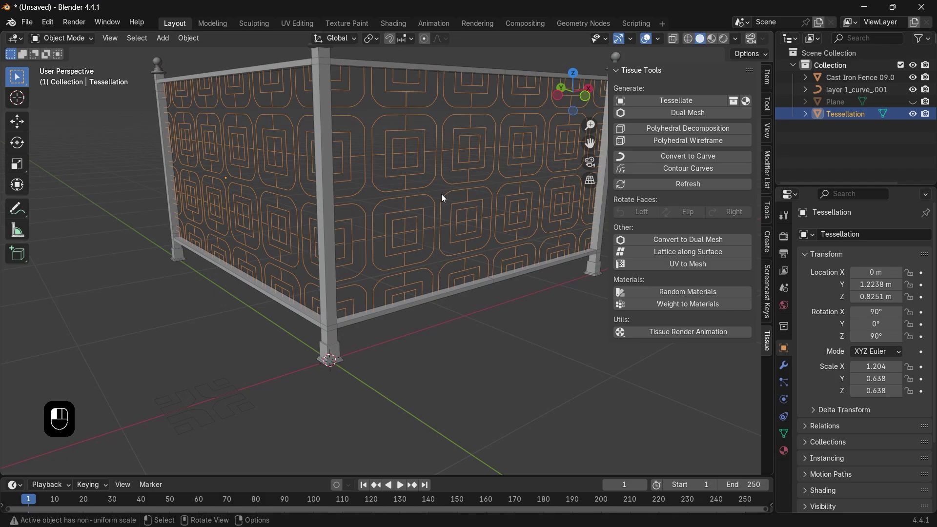
Expand the Tissue Tessellate settings of the tessellated object to review them, and delete that object.
{"action": "left_click", "coordinate": [784, 433]}
{"action": "scroll", "coordinate": [825, 406], "scroll_direction": "down", "scroll_amount": 2}
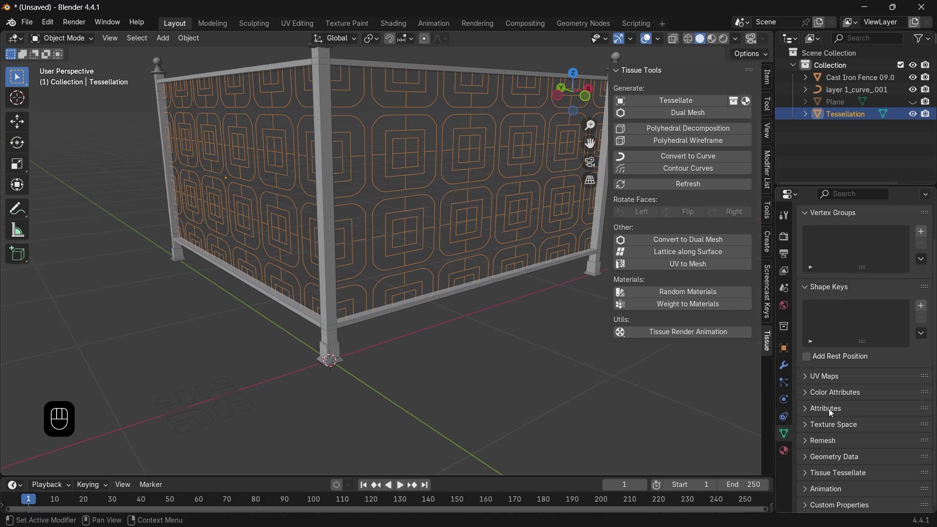
{"action": "left_click", "coordinate": [844, 470]}
{"action": "scroll", "coordinate": [844, 470], "scroll_direction": "down", "scroll_amount": 5}
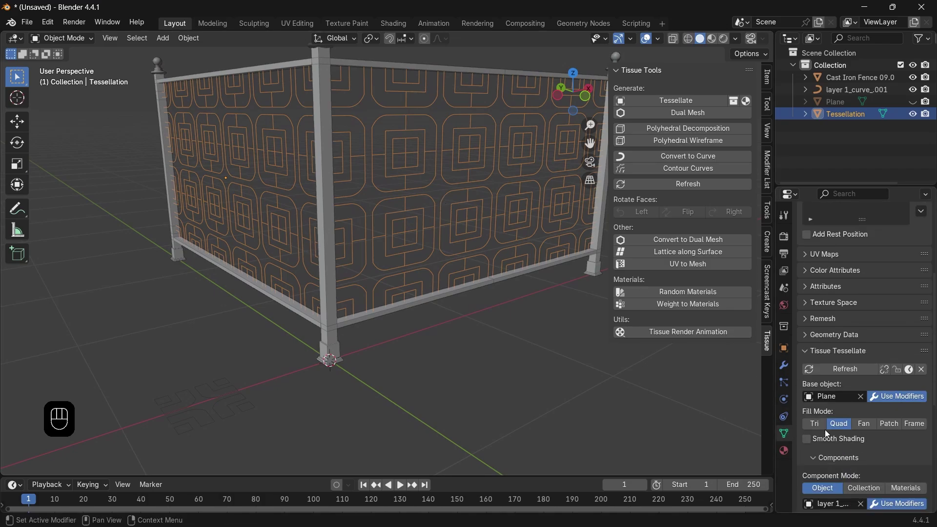
{"action": "key", "text": "x"}
{"action": "left_click", "coordinate": [520, 218]}
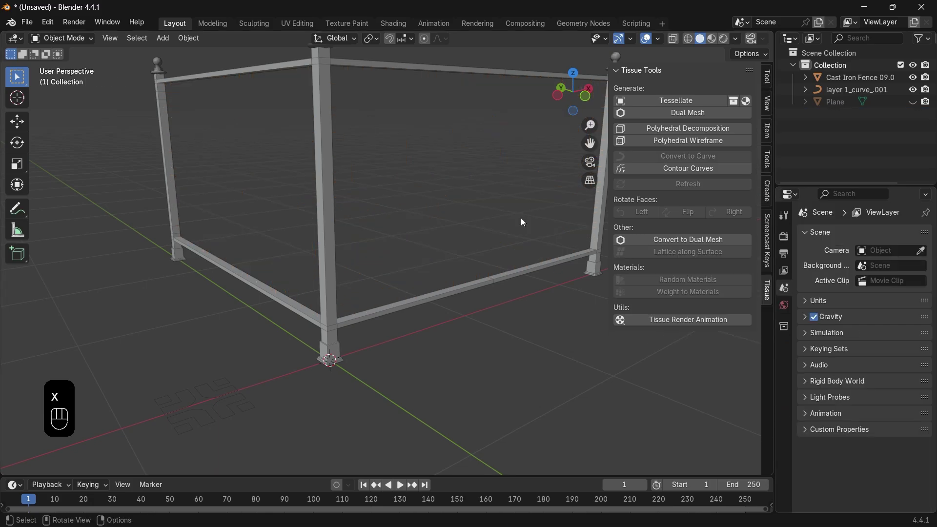
Tessellate the pattern curve over the subdivided panel plane with Tissue in Fan fill mode, and hide the plane.
{"action": "left_click", "coordinate": [206, 392]}
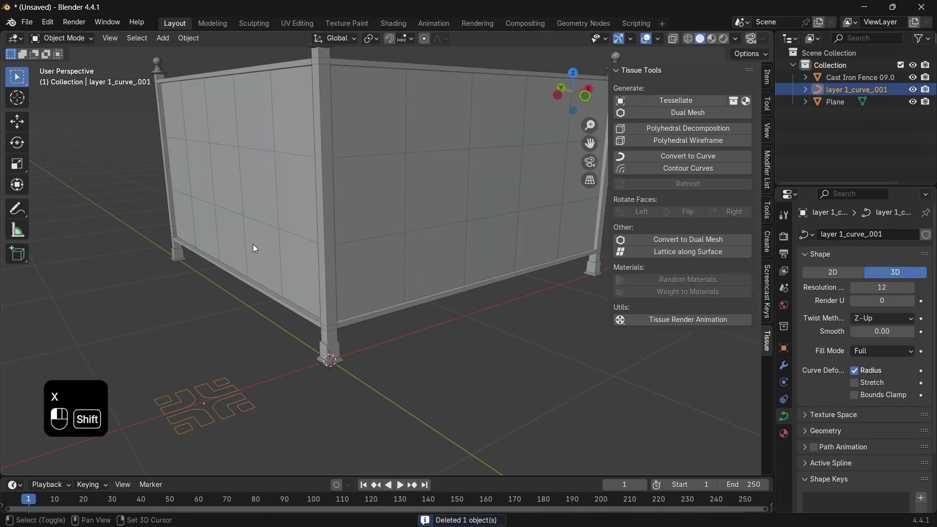
{"action": "left_click", "coordinate": [253, 244], "text": "shift"}
{"action": "left_click", "coordinate": [674, 100]}
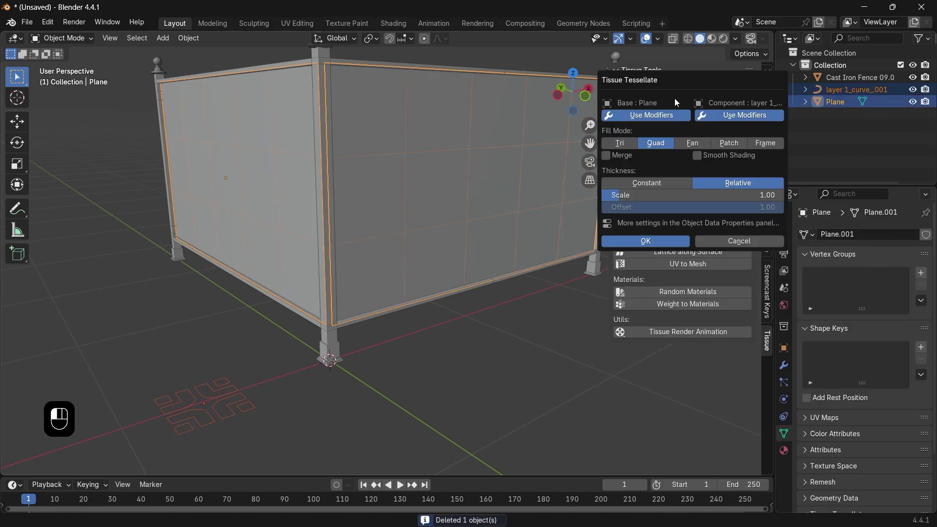
{"action": "left_click", "coordinate": [625, 144]}
{"action": "left_click", "coordinate": [648, 145]}
{"action": "left_click", "coordinate": [695, 143]}
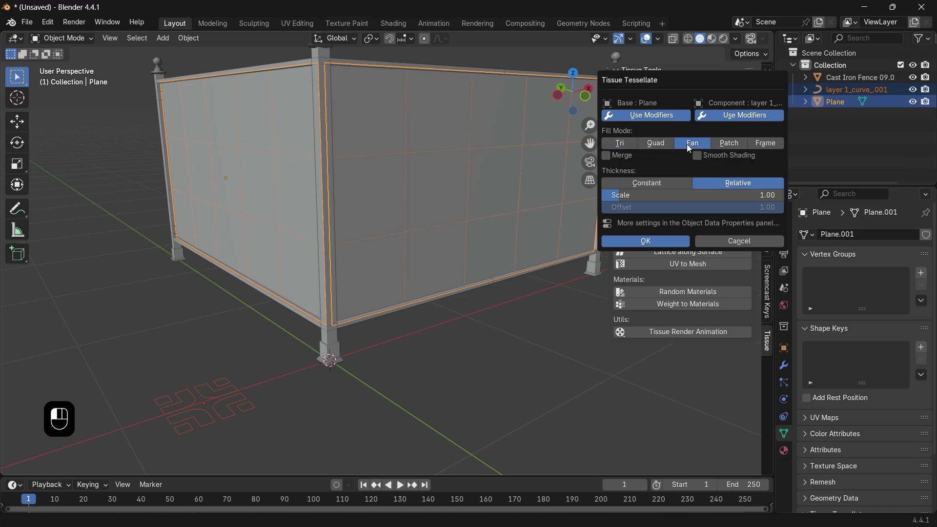
{"action": "left_click", "coordinate": [646, 241]}
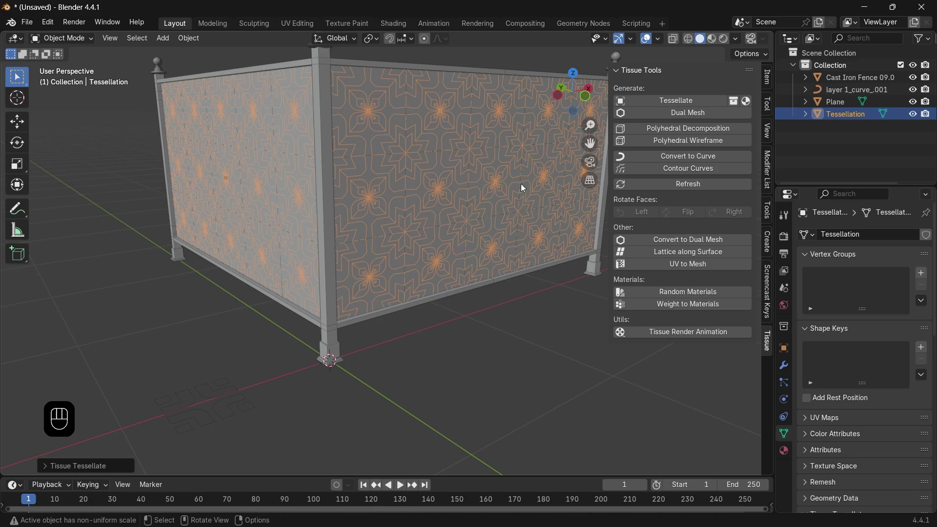
{"action": "left_click", "coordinate": [913, 102]}
{"action": "middle_click_drag", "start_coordinate": [464, 209], "coordinate": [429, 214]}
Try the Quad, Fan, Patch and Frame fill modes in turn on the tessellated fence panels to compare their patterns.
{"action": "scroll", "coordinate": [842, 433], "scroll_direction": "down", "scroll_amount": 4}
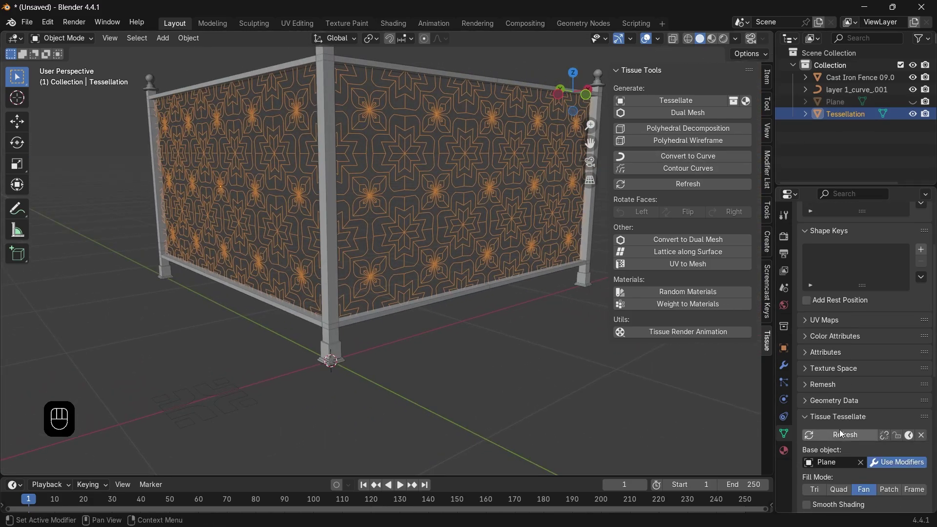
{"action": "scroll", "coordinate": [841, 433], "scroll_direction": "down", "scroll_amount": 5}
{"action": "left_click", "coordinate": [838, 393]}
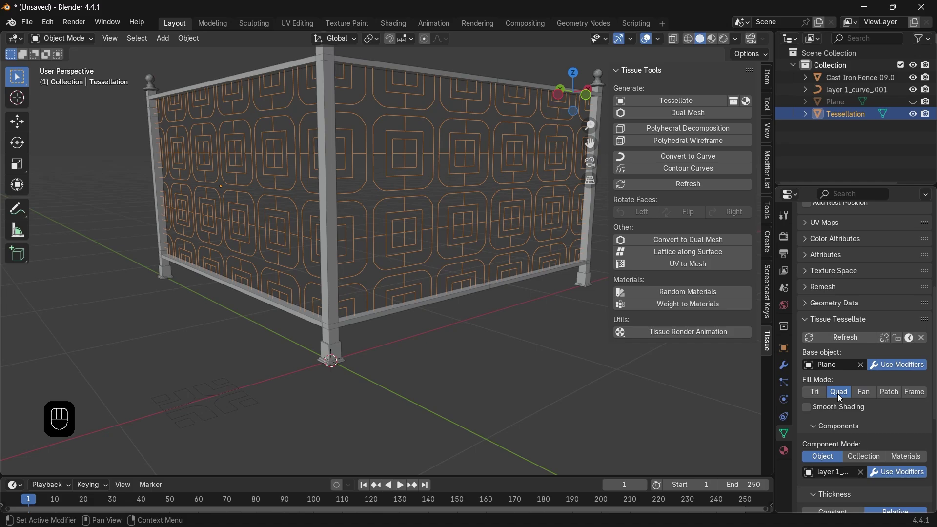
{"action": "left_click", "coordinate": [864, 393]}
{"action": "left_click", "coordinate": [890, 392]}
{"action": "left_click", "coordinate": [914, 392]}
{"action": "middle_click_drag", "start_coordinate": [561, 254], "coordinate": [552, 231]}
{"action": "scroll", "coordinate": [414, 191], "scroll_direction": "up", "scroll_amount": 2}
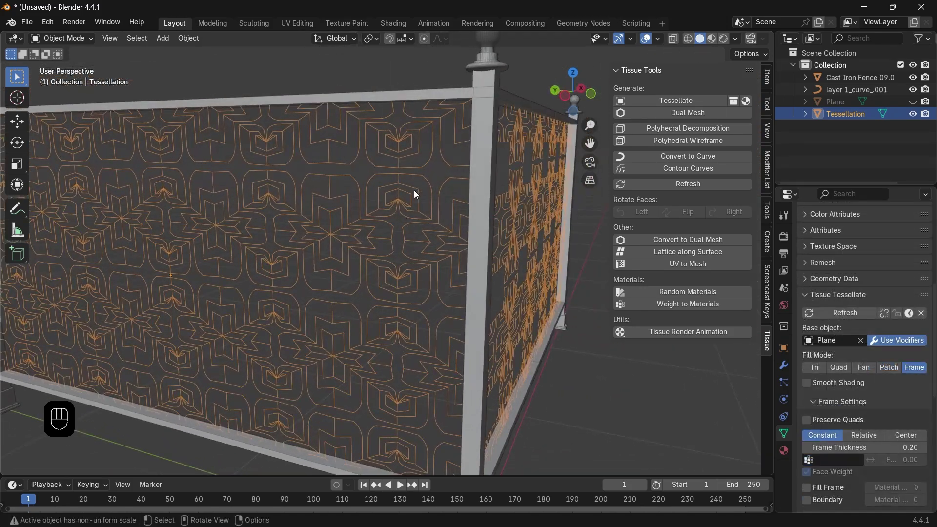
Set the frame thickness mode to Relative, compare the Patch, Fan and Quad fill modes, and return the tessellation to Fan.
{"action": "left_click", "coordinate": [867, 435]}
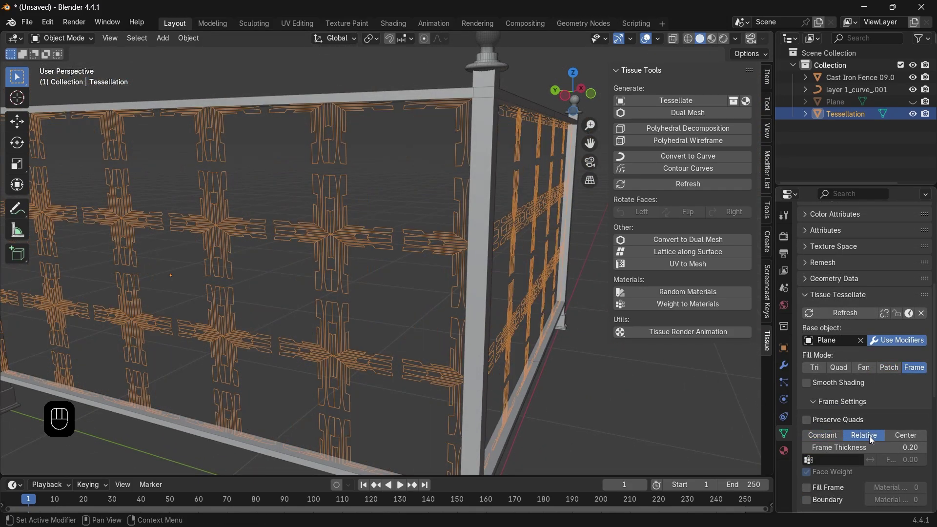
{"action": "left_click", "coordinate": [891, 369]}
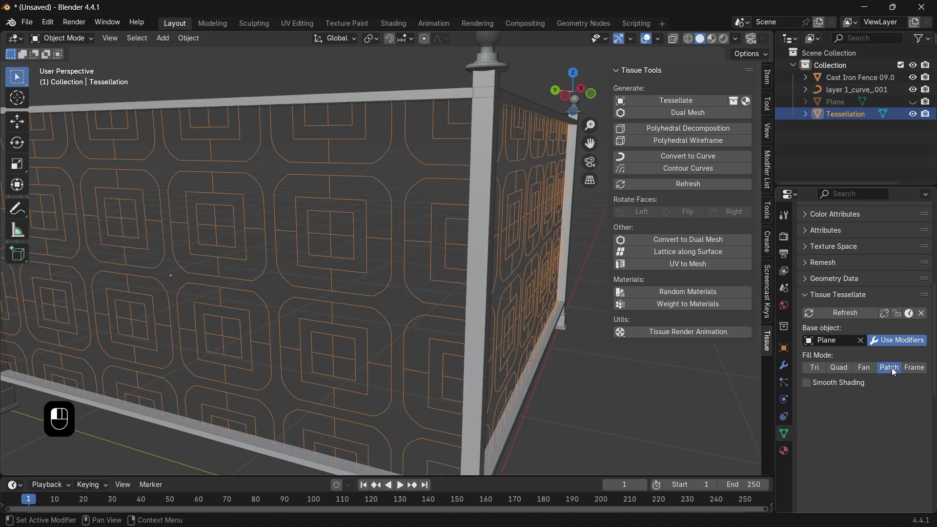
{"action": "left_click", "coordinate": [862, 369]}
{"action": "left_click", "coordinate": [834, 369]}
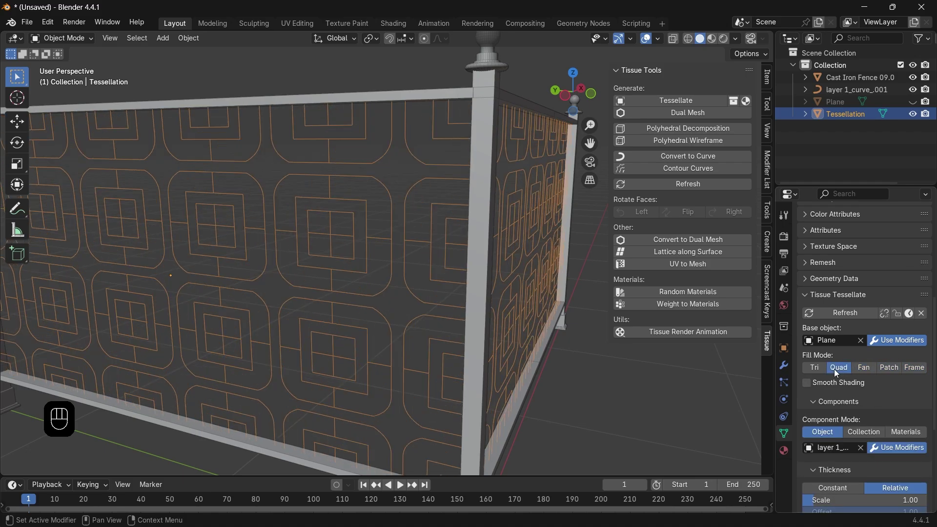
{"action": "left_click", "coordinate": [863, 367]}
{"action": "scroll", "coordinate": [867, 423], "scroll_direction": "down", "scroll_amount": 4}
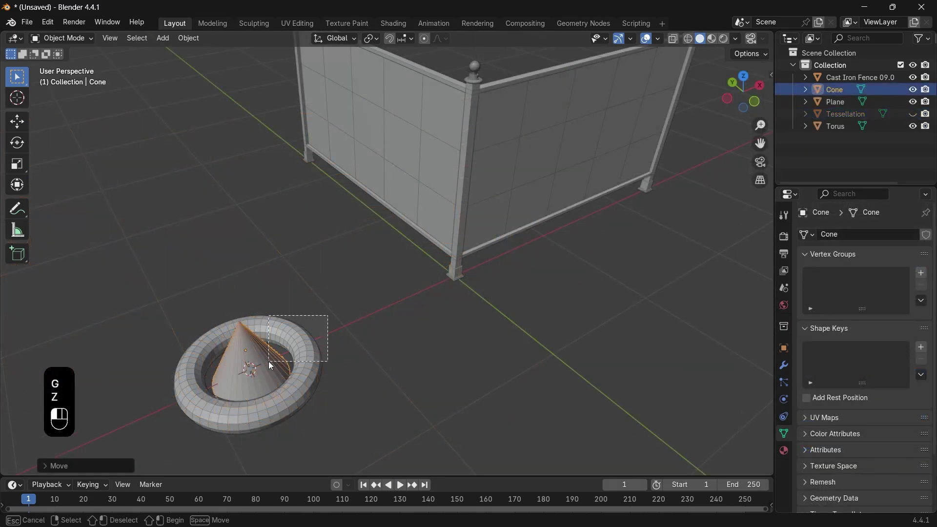
Move the cone and the torus into a new collection named 212.
{"action": "right_click", "coordinate": [309, 344]}
{"action": "left_click", "coordinate": [302, 470]}
{"action": "left_click", "coordinate": [305, 468]}
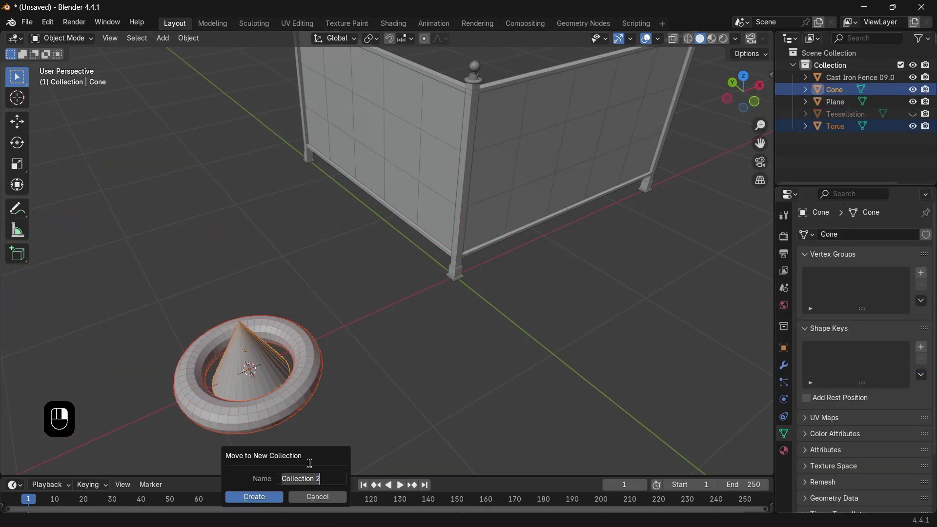
{"action": "type", "text": "212"}
{"action": "left_click", "coordinate": [271, 496]}
{"action": "left_click", "coordinate": [385, 357]}
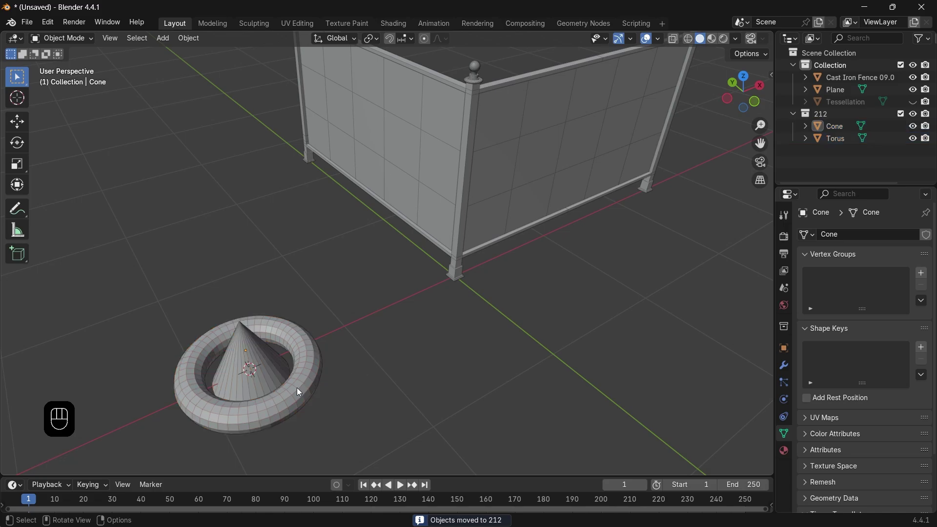
Tessellate the cone over the subdivided fence plane with Tissue in Fan fill mode.
{"action": "left_click", "coordinate": [296, 388]}
{"action": "left_click", "coordinate": [544, 204]}
{"action": "middle_click_drag", "start_coordinate": [697, 241], "coordinate": [265, 335]}
{"action": "left_click", "coordinate": [266, 335], "text": "shift"}
{"action": "key", "text": "n"}
{"action": "left_click", "coordinate": [675, 100]}
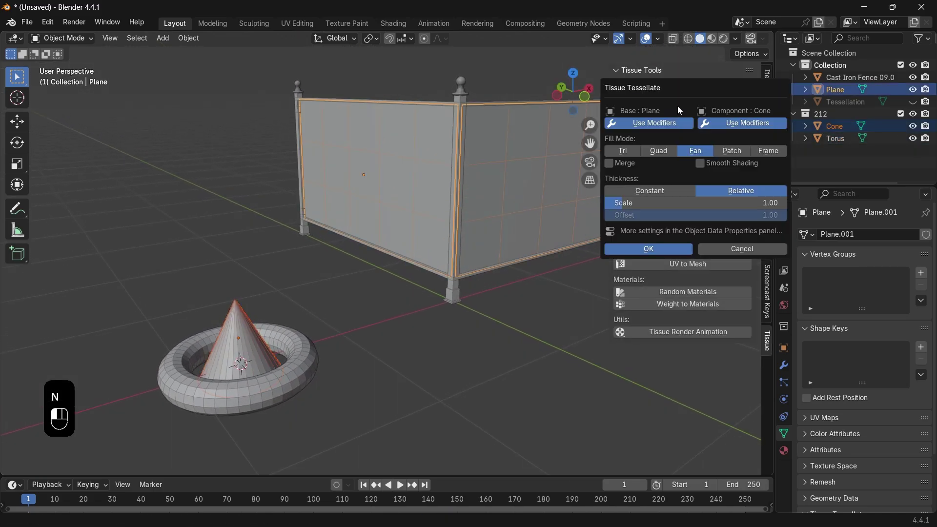
{"action": "left_click", "coordinate": [668, 249]}
Switch the tessellation's component mode to Collection and choose collection 212 as its source.
{"action": "scroll", "coordinate": [857, 466], "scroll_direction": "down", "scroll_amount": 3}
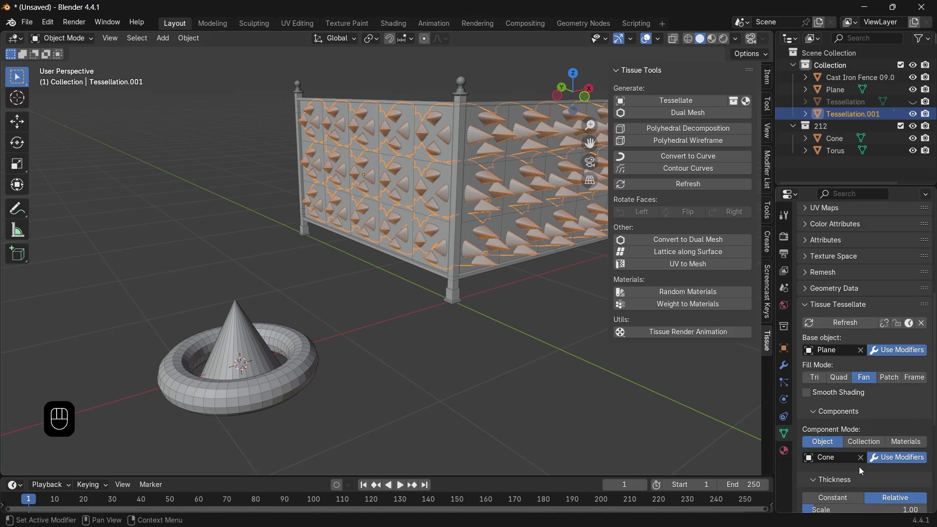
{"action": "left_click", "coordinate": [862, 441]}
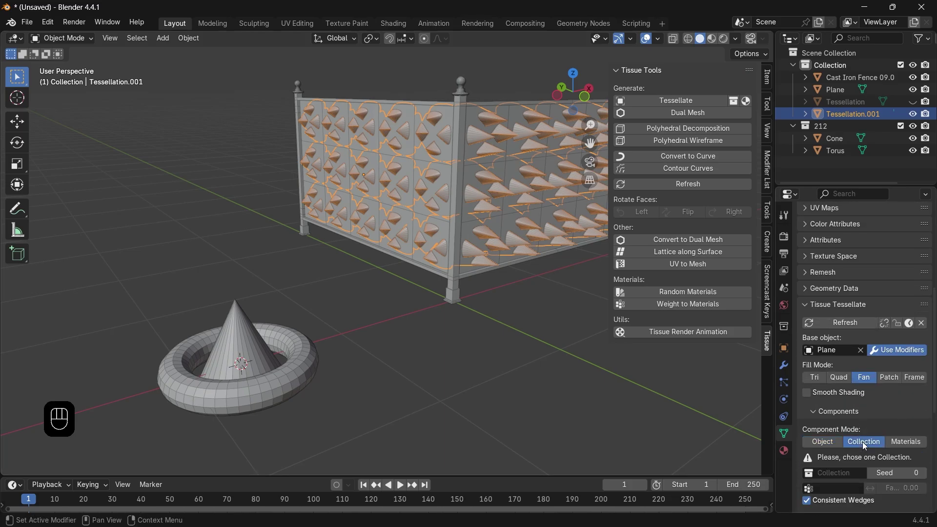
{"action": "left_click", "coordinate": [835, 472]}
{"action": "left_click", "coordinate": [780, 347]}
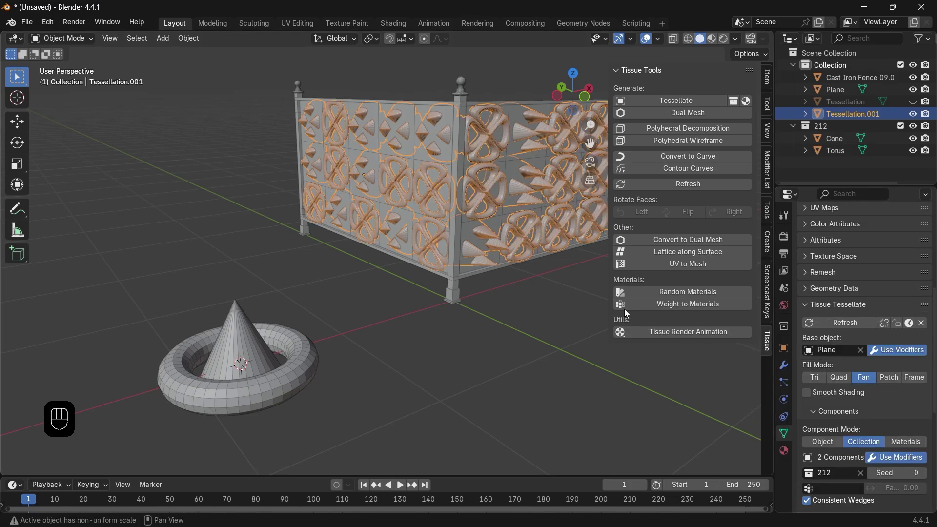
Set the random seed of the collection-based tessellation to 5.
{"action": "middle_click_drag", "start_coordinate": [580, 271], "coordinate": [578, 295], "text": "shift"}
{"action": "left_click", "coordinate": [922, 474]}
{"action": "left_click", "coordinate": [923, 472]}
{"action": "left_click", "coordinate": [923, 472]}
{"action": "left_click", "coordinate": [923, 472]}
{"action": "left_click", "coordinate": [923, 472]}
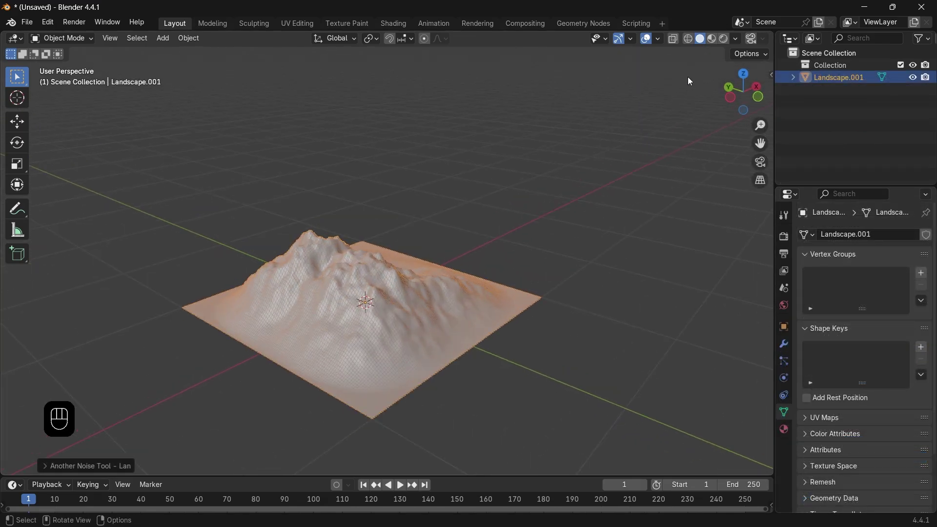
Turn off the wireframe overlay in the viewport showing the landscape.
{"action": "left_click", "coordinate": [658, 38]}
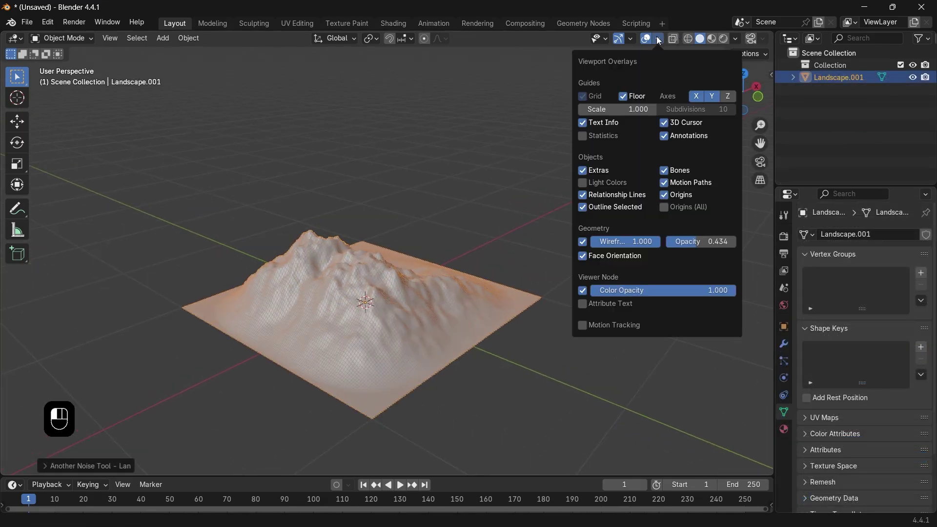
{"action": "left_click", "coordinate": [582, 242]}
{"action": "left_click", "coordinate": [491, 352]}
{"action": "middle_click_drag", "start_coordinate": [490, 352], "coordinate": [497, 315], "text": "shift"}
{"action": "left_click", "coordinate": [471, 286]}
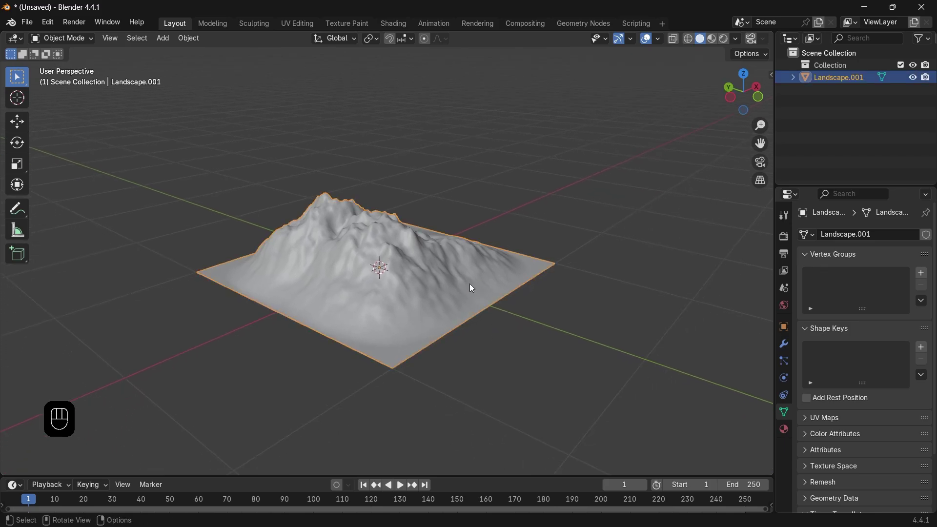
Try converting the landscape mesh to a curve with the standard object conversion, and undo it.
{"action": "left_click", "coordinate": [190, 38]}
{"action": "mouse_move", "coordinate": [244, 401]}
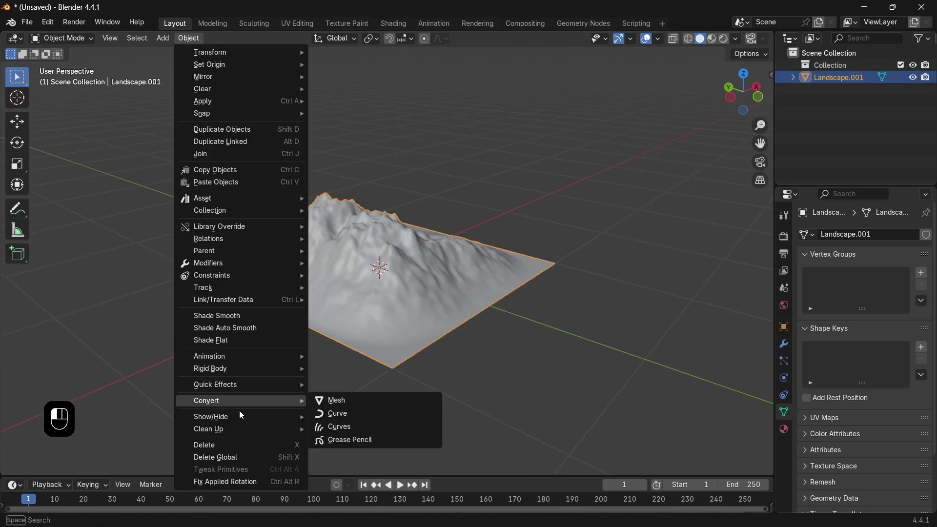
{"action": "left_click", "coordinate": [368, 413]}
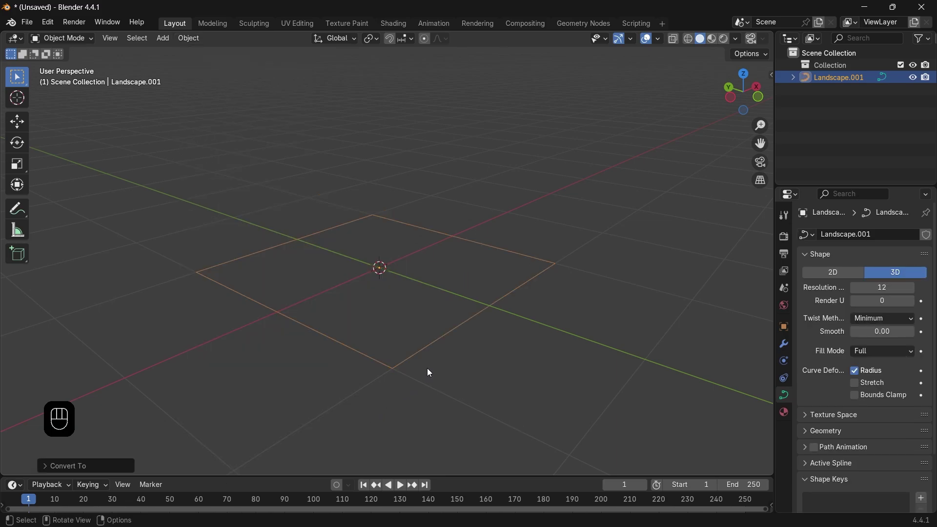
{"action": "key", "text": "ctrl+z"}
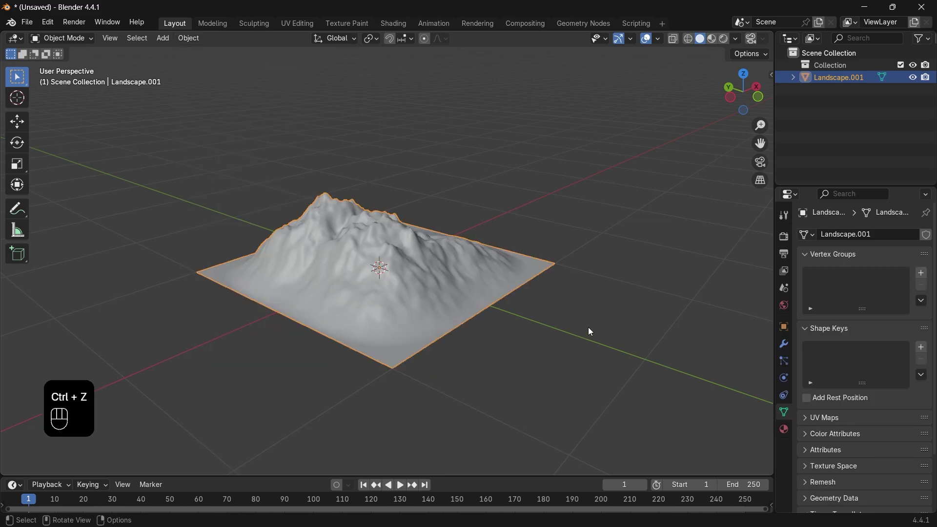
Convert the landscape to a curve with Tissue using Loops mode and Poly splines, and move it beside the mesh along negative X.
{"action": "key", "text": "n"}
{"action": "left_click", "coordinate": [685, 156]}
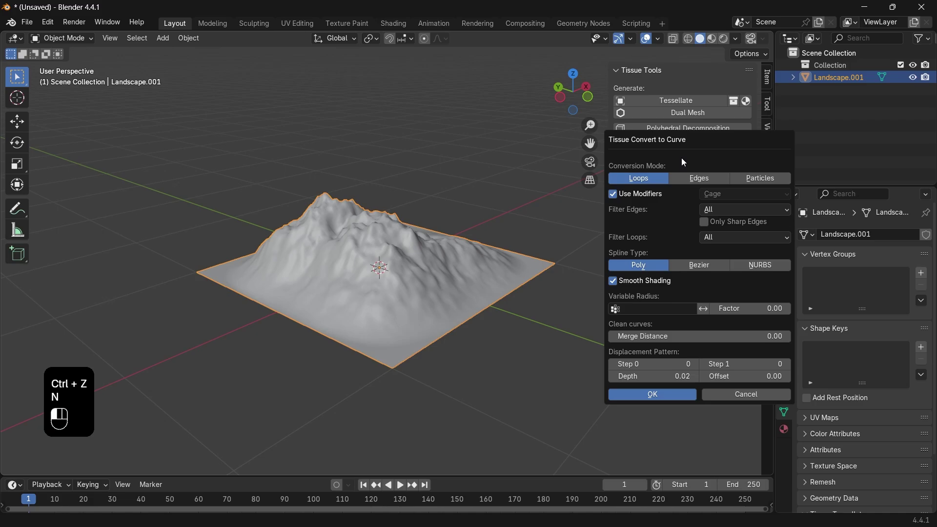
{"action": "left_click", "coordinate": [654, 394]}
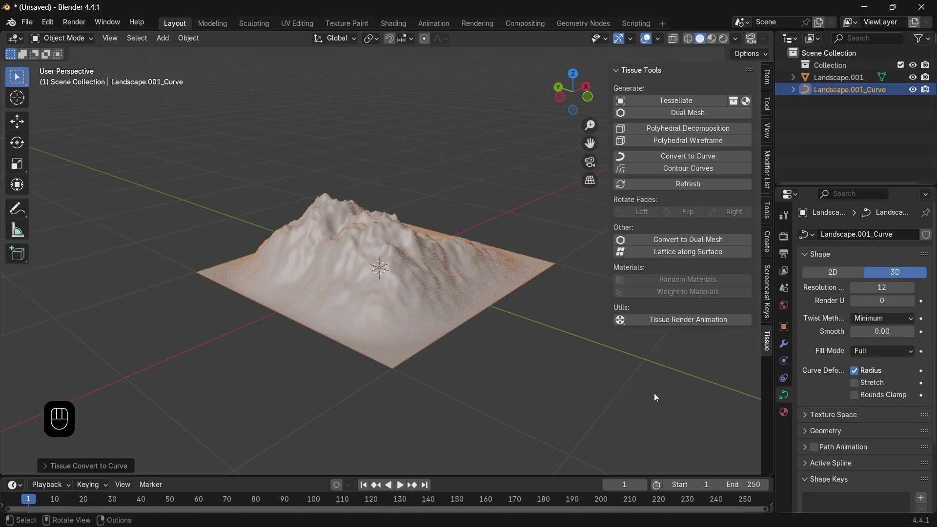
{"action": "key", "text": "g"}
{"action": "key", "text": "x"}
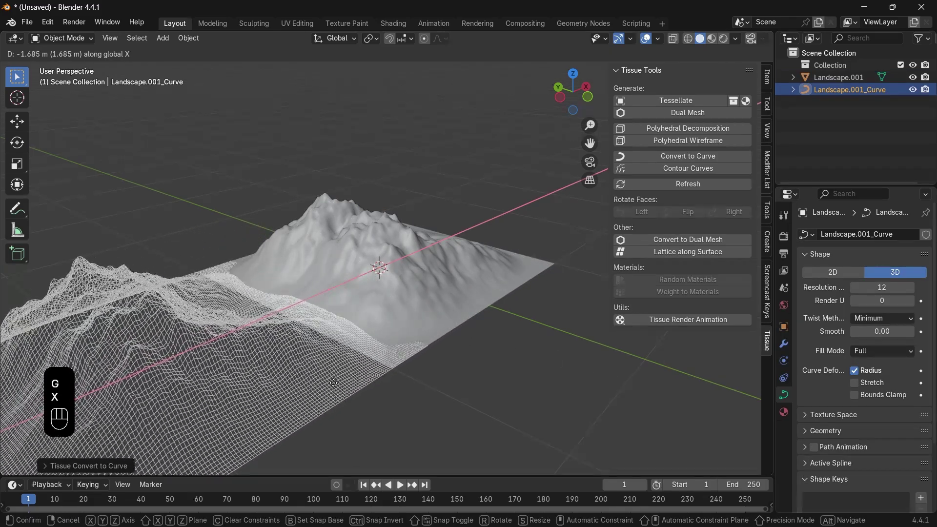
{"action": "left_click", "coordinate": [271, 410]}
{"action": "middle_click_drag", "start_coordinate": [335, 405], "coordinate": [440, 330], "text": "shift"}
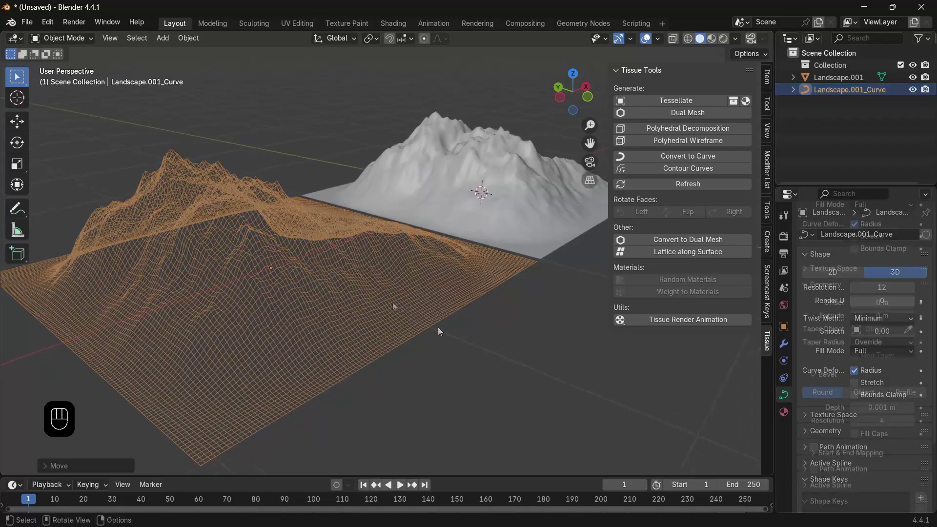
{"action": "middle_click_drag", "start_coordinate": [393, 306], "coordinate": [220, 364]}
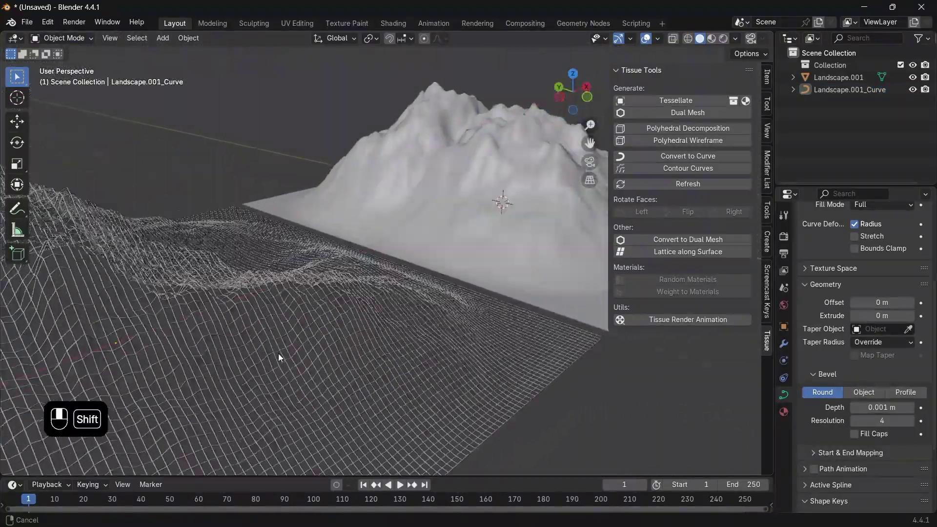
{"action": "scroll", "coordinate": [343, 309], "scroll_direction": "down", "scroll_amount": 2}
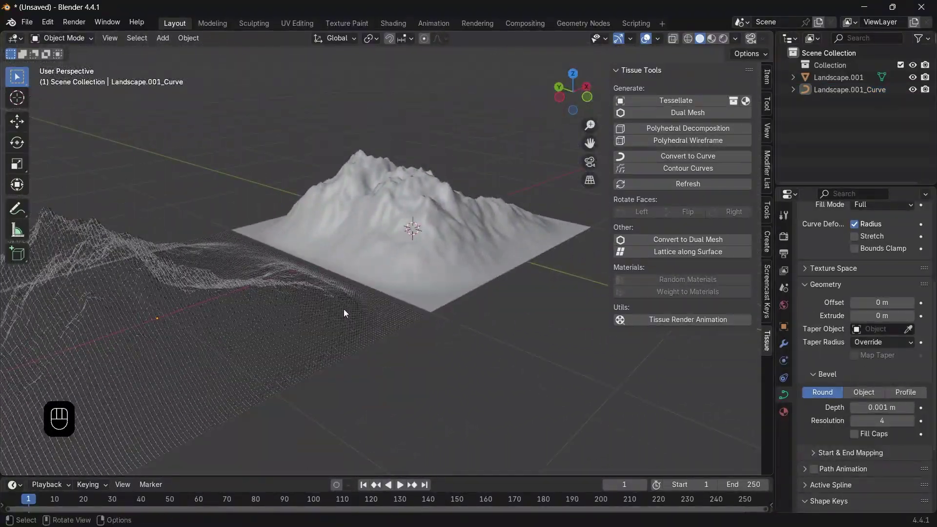
Generate Poly contour curves from the landscape mesh in Vector mode with a 0.05 offset, and move them along the Y axis.
{"action": "left_click", "coordinate": [439, 278]}
{"action": "middle_click_drag", "start_coordinate": [511, 264], "coordinate": [501, 280], "text": "shift"}
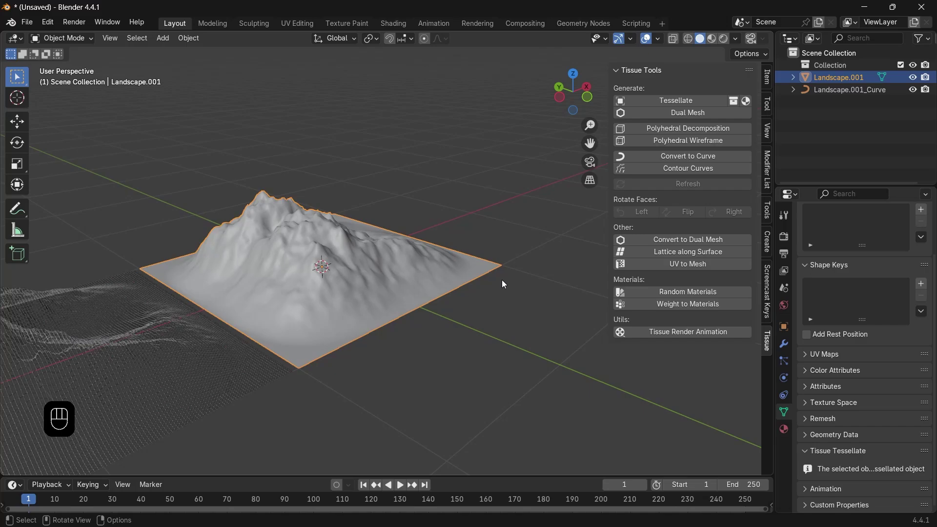
{"action": "left_click", "coordinate": [694, 169]}
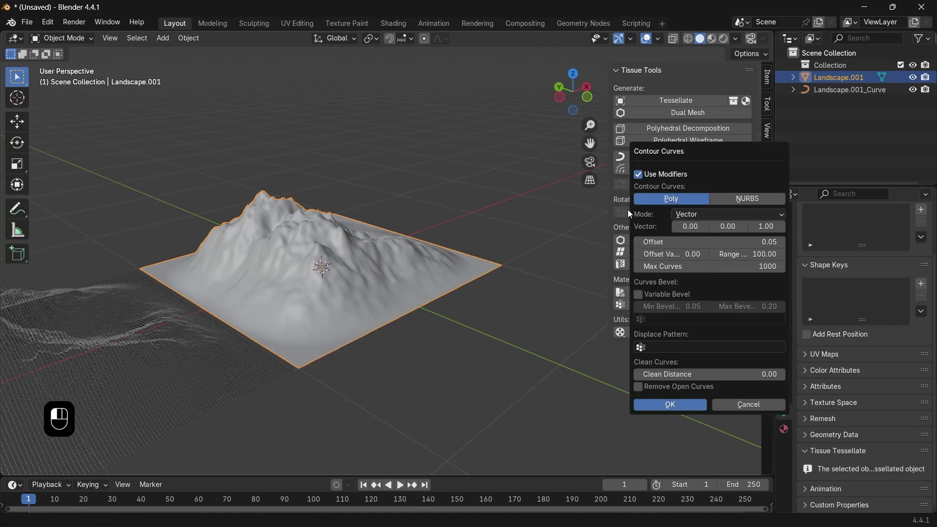
{"action": "left_click", "coordinate": [671, 403]}
{"action": "key", "text": "g"}
{"action": "key", "text": "y"}
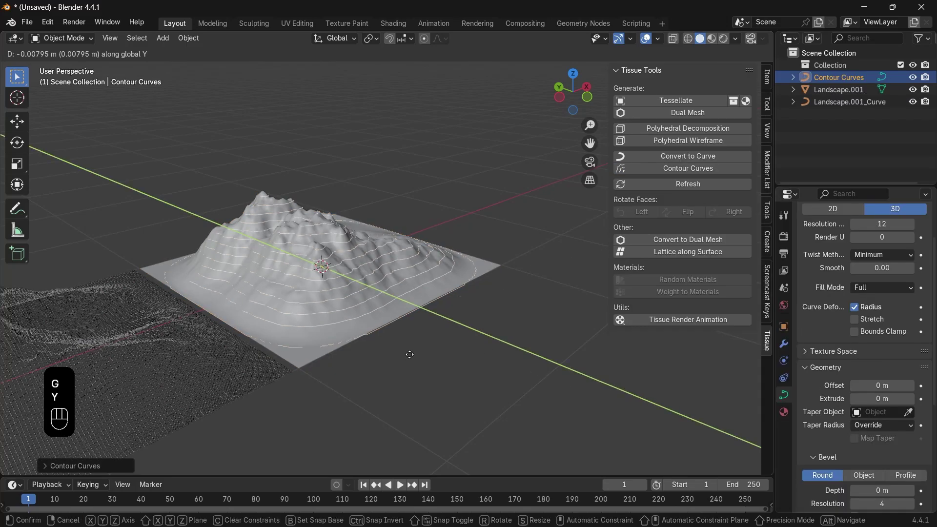
{"action": "left_click", "coordinate": [677, 415]}
{"action": "middle_click_drag", "start_coordinate": [677, 415], "coordinate": [496, 344], "text": "shift"}
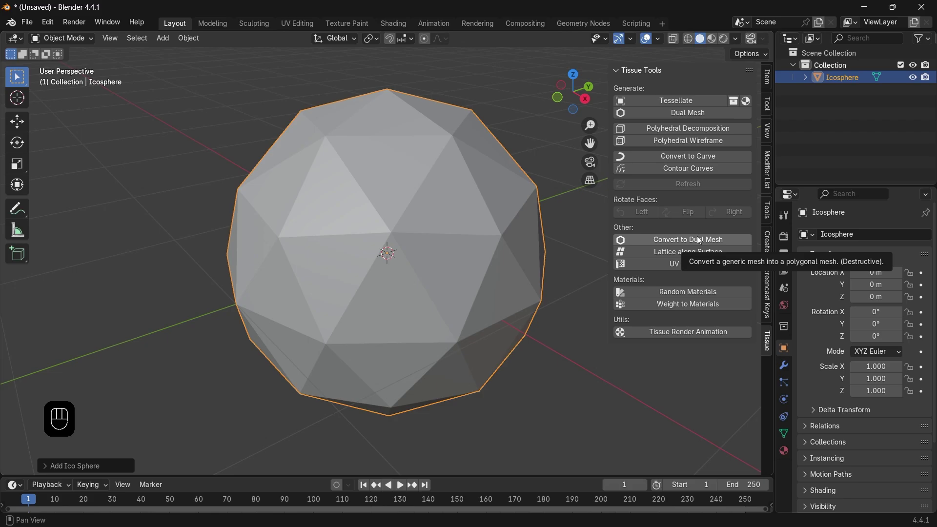
Convert the icosphere to a dual mesh repeatedly until its surface is covered with small polygonal cells.
{"action": "left_click", "coordinate": [696, 238]}
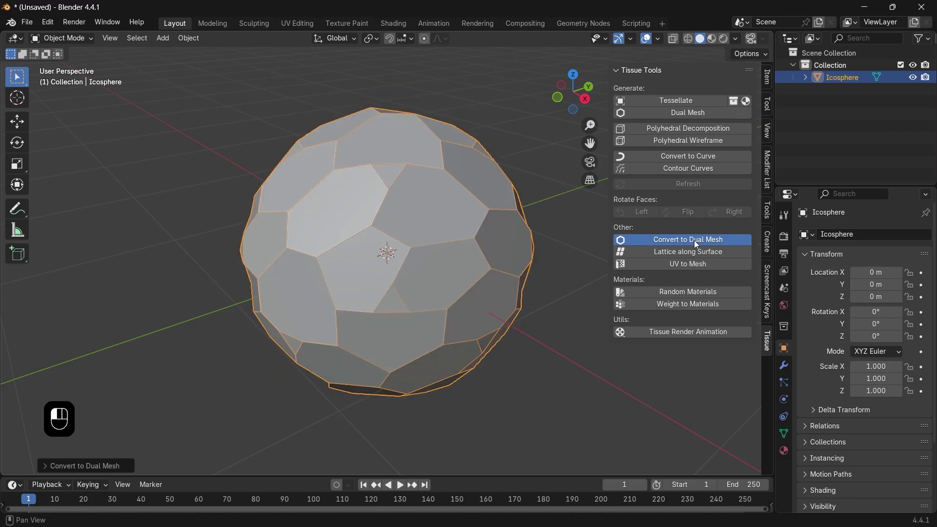
{"action": "left_click", "coordinate": [694, 240]}
{"action": "left_click", "coordinate": [694, 240]}
{"action": "left_click", "coordinate": [694, 240]}
{"action": "left_click", "coordinate": [693, 240]}
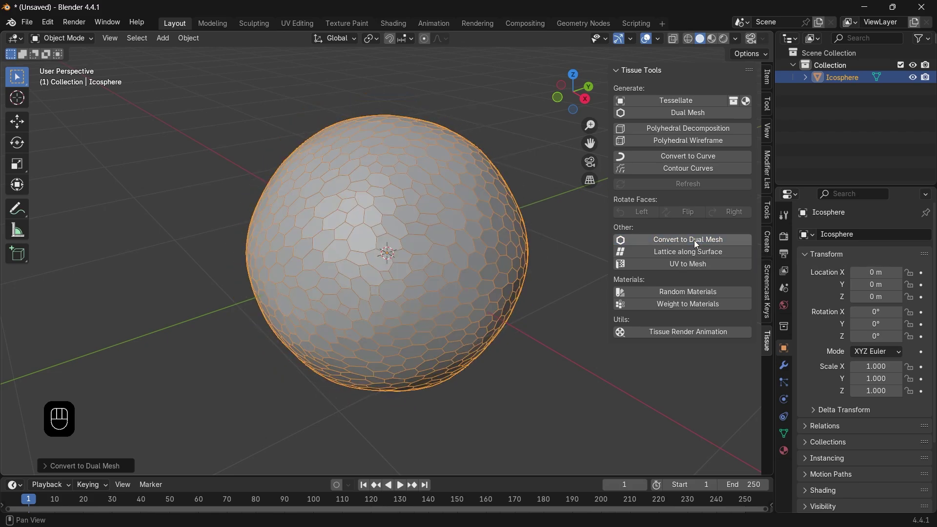
{"action": "left_click", "coordinate": [693, 240]}
{"action": "middle_click_drag", "start_coordinate": [483, 264], "coordinate": [459, 267]}
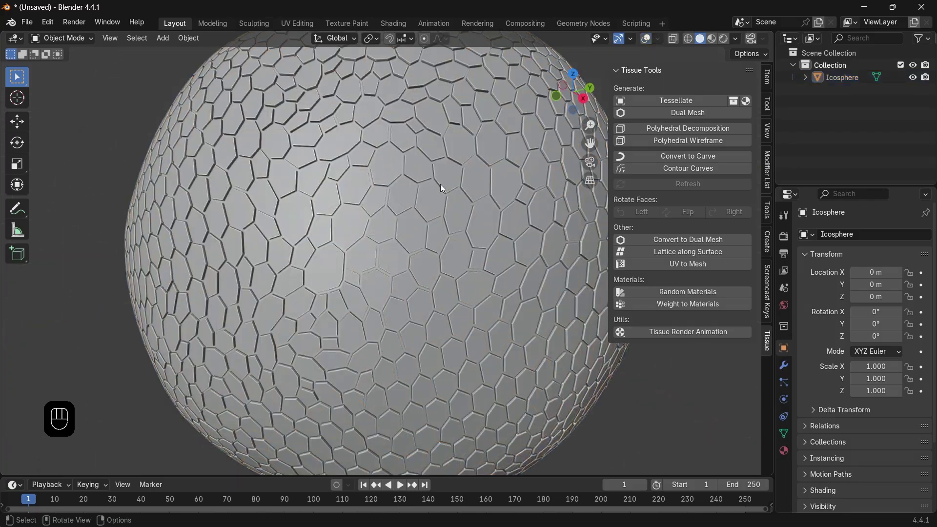
Delete the icosphere, add a plane at the origin, and turn the viewport overlays back on.
{"action": "middle_click_drag", "start_coordinate": [440, 184], "coordinate": [399, 241]}
{"action": "key", "text": "x"}
{"action": "left_click", "coordinate": [374, 239]}
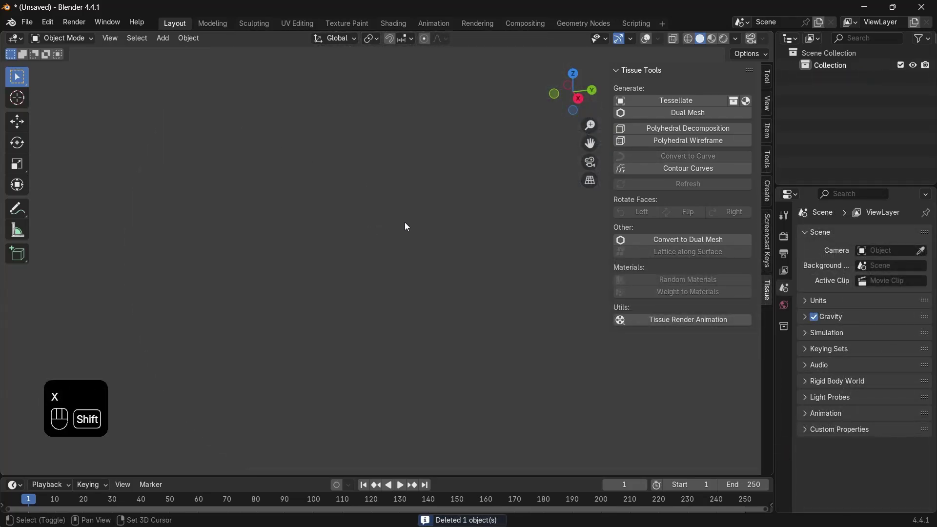
{"action": "key", "text": "shift+a"}
{"action": "mouse_move", "coordinate": [407, 224]}
{"action": "left_click", "coordinate": [645, 38]}
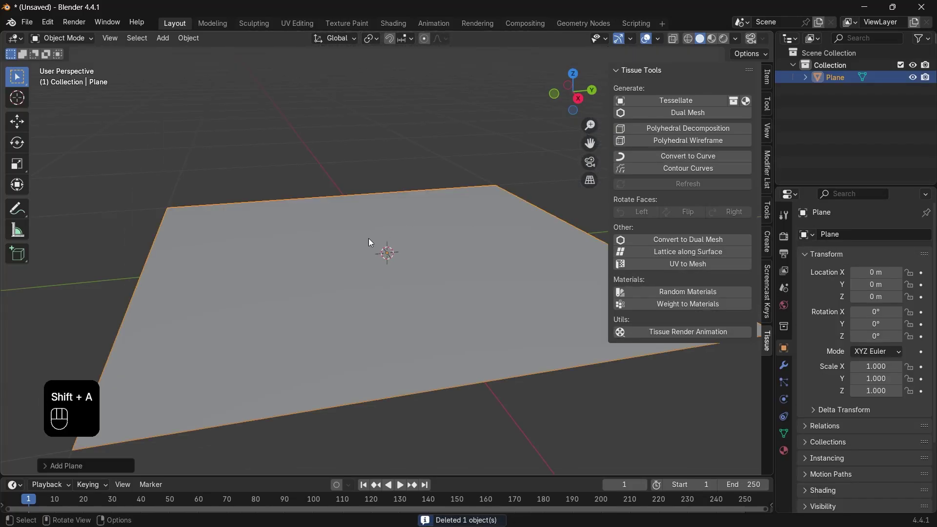
Subdivide the whole plane several times into a grid of small faces and return to Object Mode.
{"action": "middle_click_drag", "start_coordinate": [368, 238], "coordinate": [420, 253]}
{"action": "key", "text": "Tab"}
{"action": "right_click", "coordinate": [426, 251]}
{"action": "left_click", "coordinate": [425, 251]}
{"action": "right_click", "coordinate": [425, 251]}
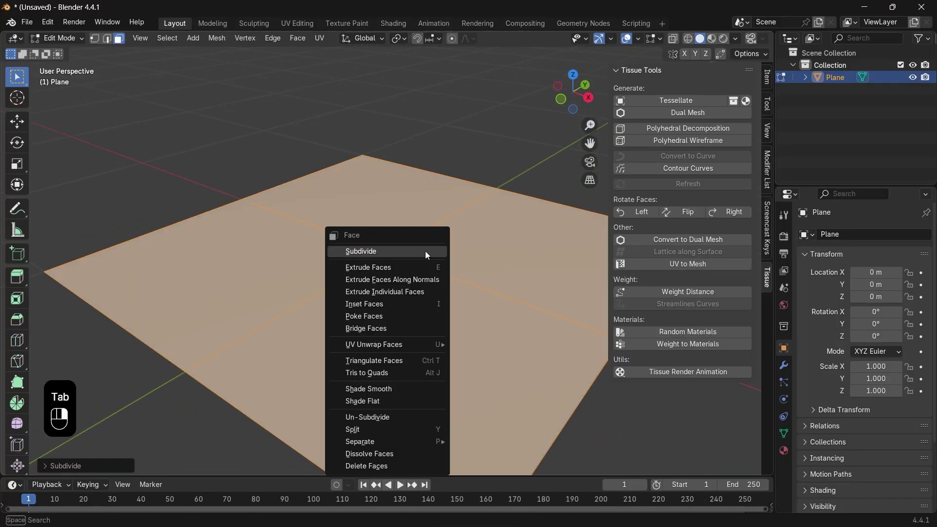
{"action": "left_click", "coordinate": [426, 251]}
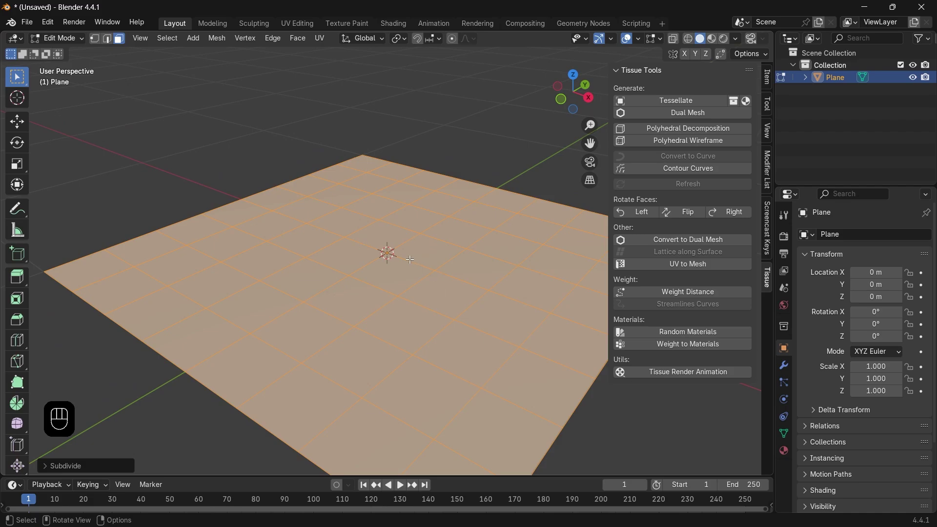
{"action": "key", "text": "Tab"}
Switch the plane to Weight Paint mode and paint several separate full-weight patches on it.
{"action": "left_click", "coordinate": [77, 38]}
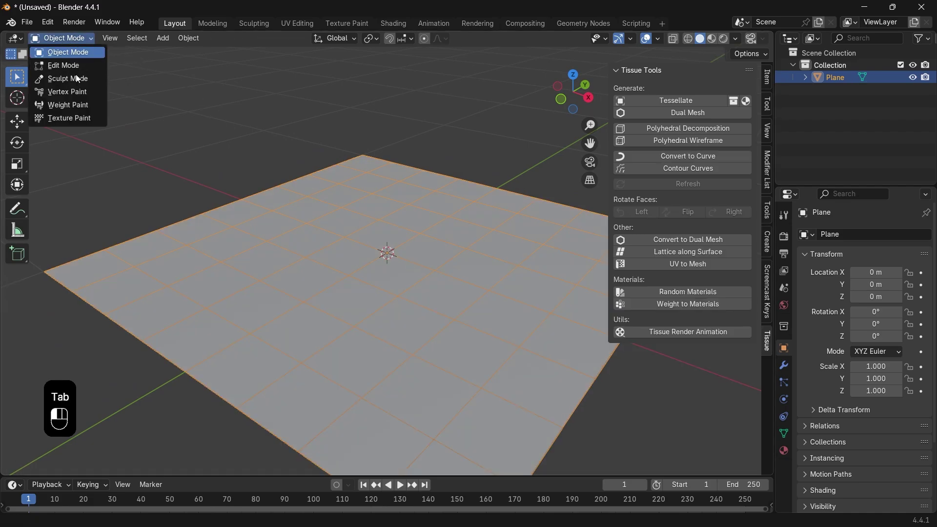
{"action": "left_click", "coordinate": [68, 105]}
{"action": "scroll", "coordinate": [369, 208], "scroll_direction": "down", "scroll_amount": 1}
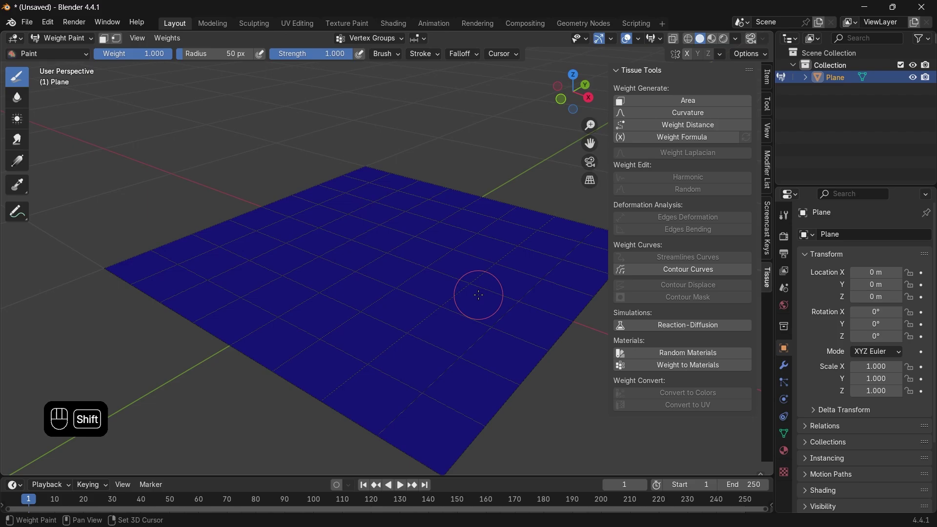
{"action": "middle_click_drag", "start_coordinate": [479, 295], "coordinate": [458, 285], "text": "shift"}
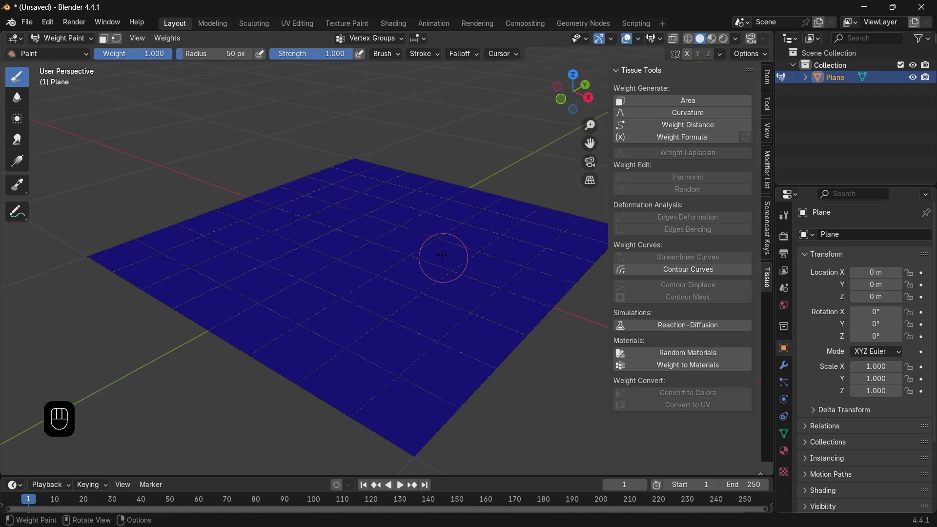
{"action": "mouse_move", "coordinate": [442, 255]}
{"action": "left_mouse_down"}
{"action": "mouse_move", "coordinate": [303, 314]}
{"action": "mouse_move", "coordinate": [429, 210]}
{"action": "mouse_move", "coordinate": [292, 314]}
{"action": "mouse_move", "coordinate": [419, 264]}
{"action": "left_mouse_up"}
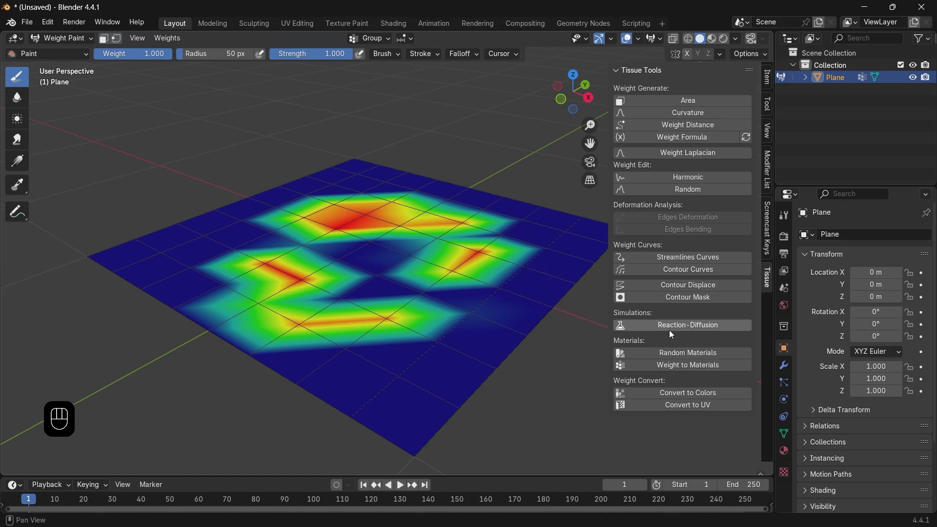
Start a Tissue Reaction-Diffusion simulation on the plane, play the animation, and paint weights while it runs.
{"action": "left_click", "coordinate": [687, 324]}
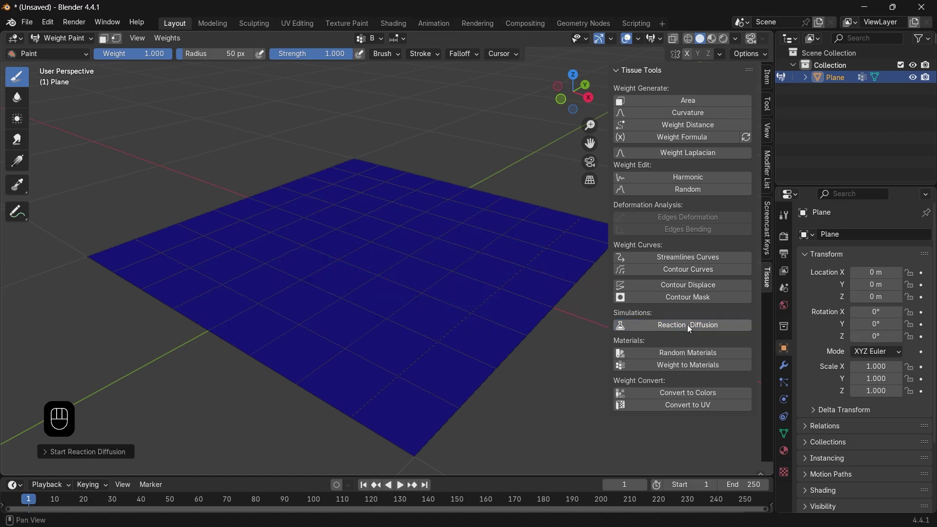
{"action": "key", "text": "space"}
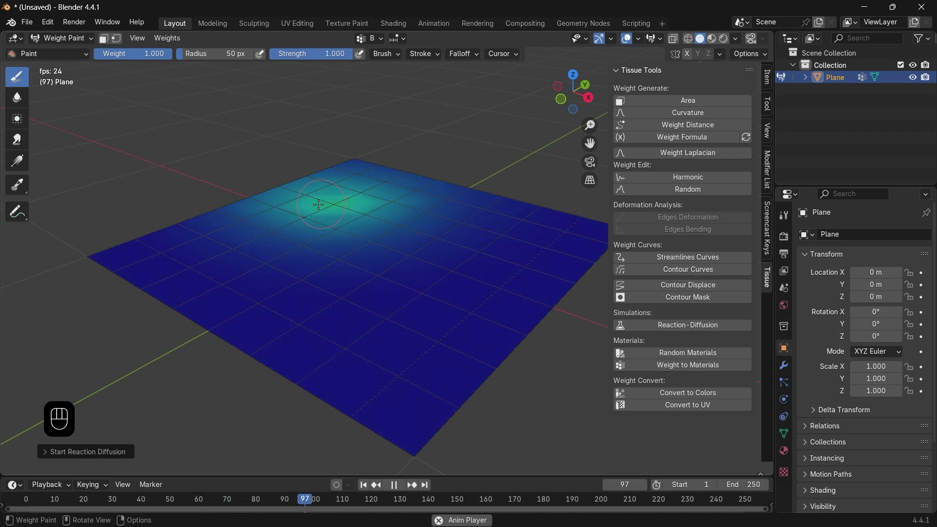
{"action": "mouse_move", "coordinate": [262, 328]}
{"action": "left_mouse_down"}
{"action": "mouse_move", "coordinate": [514, 303]}
{"action": "mouse_move", "coordinate": [238, 269]}
{"action": "mouse_move", "coordinate": [444, 248]}
{"action": "left_mouse_up"}
Remove the vertex group named Group from the plane and make vertex group B active.
{"action": "left_click", "coordinate": [784, 433]}
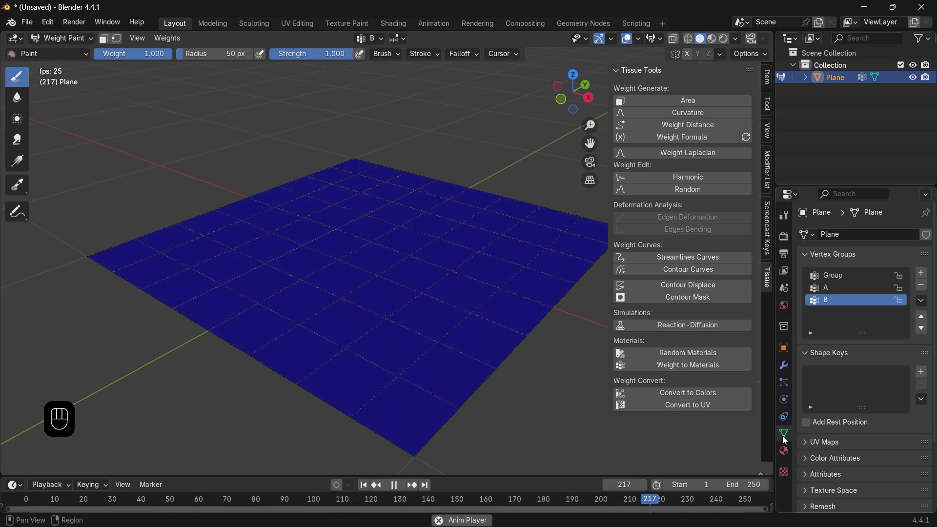
{"action": "left_click", "coordinate": [844, 276]}
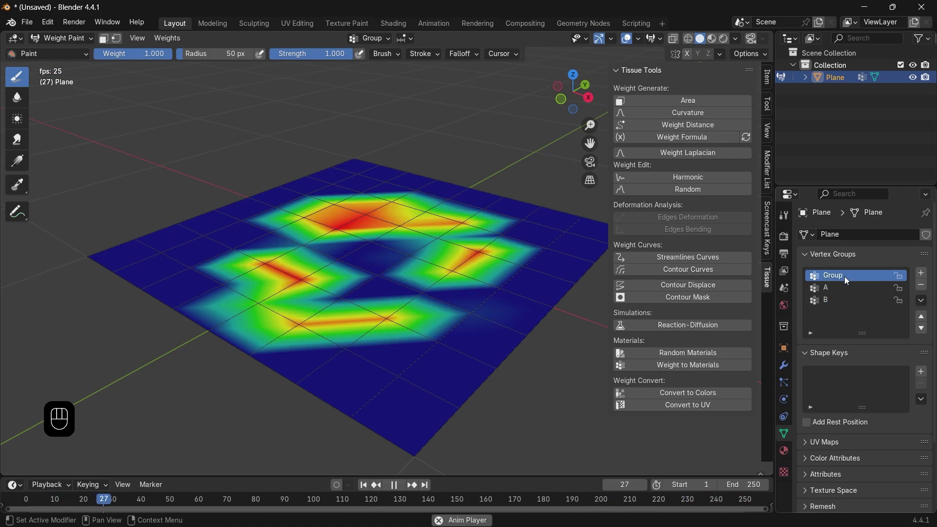
{"action": "left_click", "coordinate": [920, 286]}
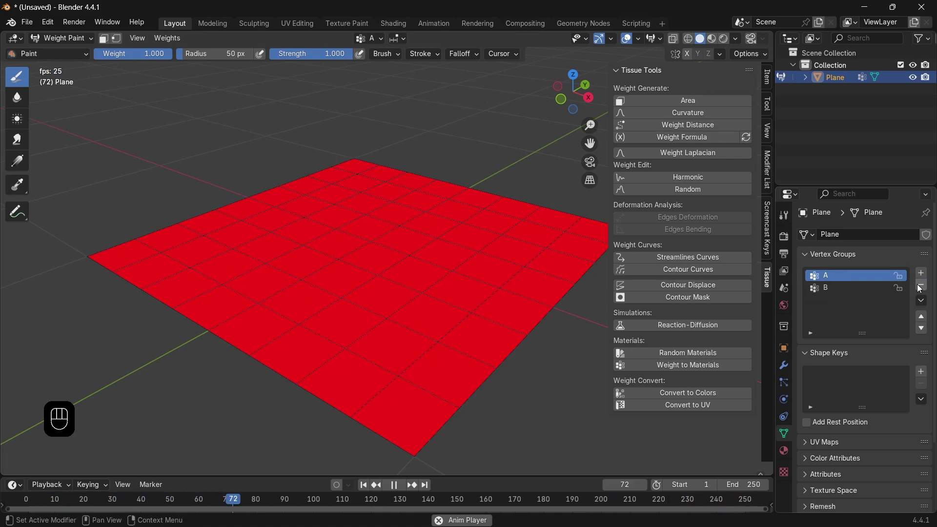
{"action": "left_click", "coordinate": [852, 288]}
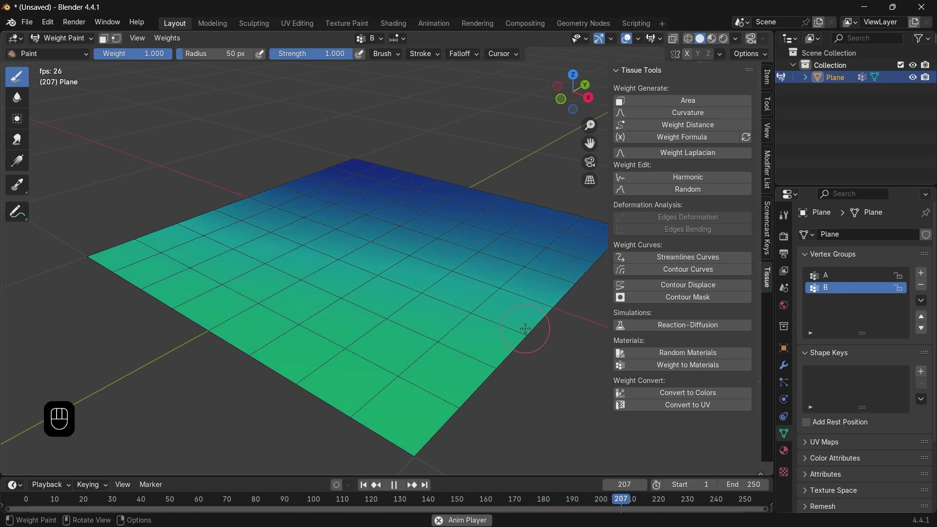
{"action": "left_click", "coordinate": [820, 274]}
{"action": "left_click", "coordinate": [833, 288]}
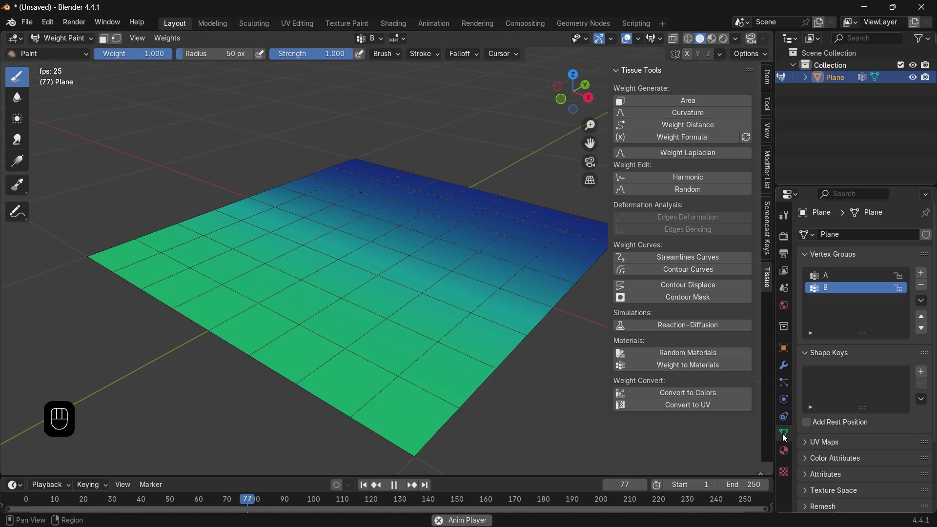
Examine the plane's Tissue Reaction-Diffusion settings, including the Use Modifiers option.
{"action": "scroll", "coordinate": [835, 457], "scroll_direction": "down", "scroll_amount": 4}
{"action": "left_click", "coordinate": [842, 472]}
{"action": "scroll", "coordinate": [878, 405], "scroll_direction": "down", "scroll_amount": 6}
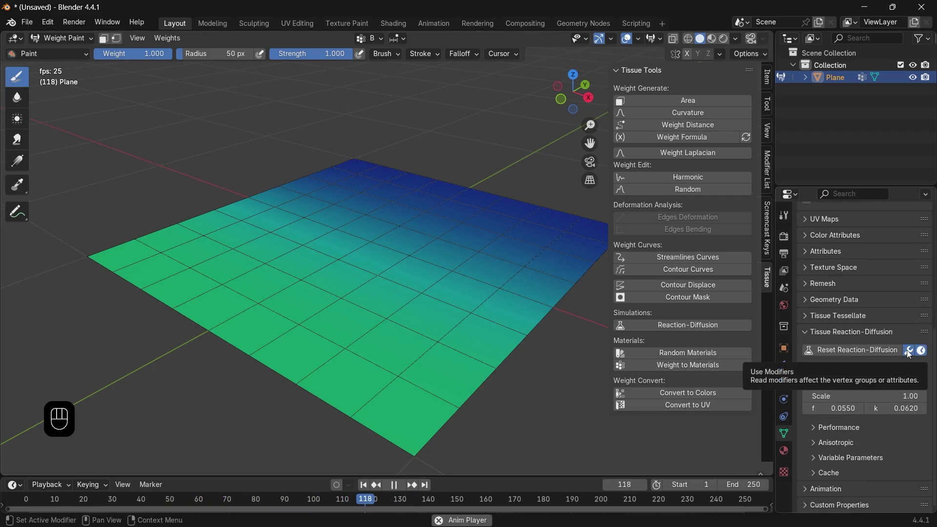
Add a Subdivision Surface modifier and a Displace modifier to the plane, using a new Clouds texture for the displacement.
{"action": "left_click", "coordinate": [784, 365]}
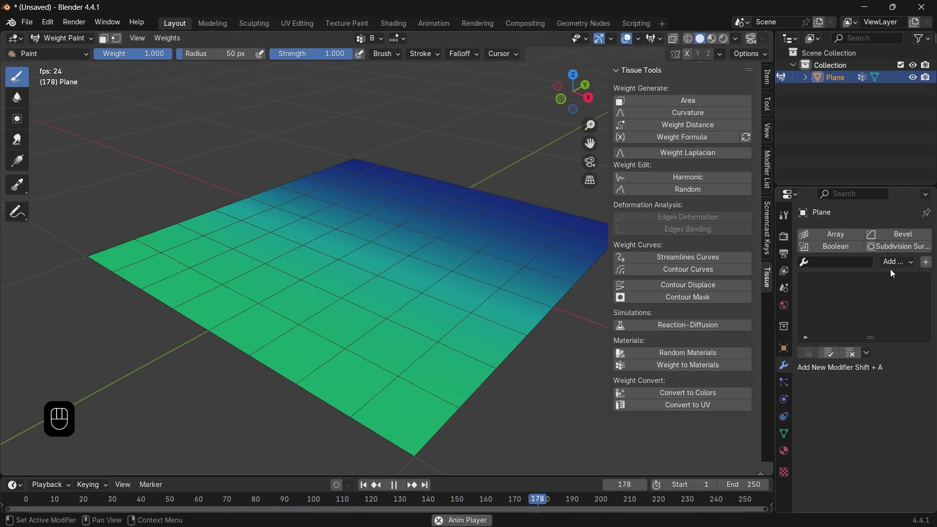
{"action": "left_click", "coordinate": [891, 248]}
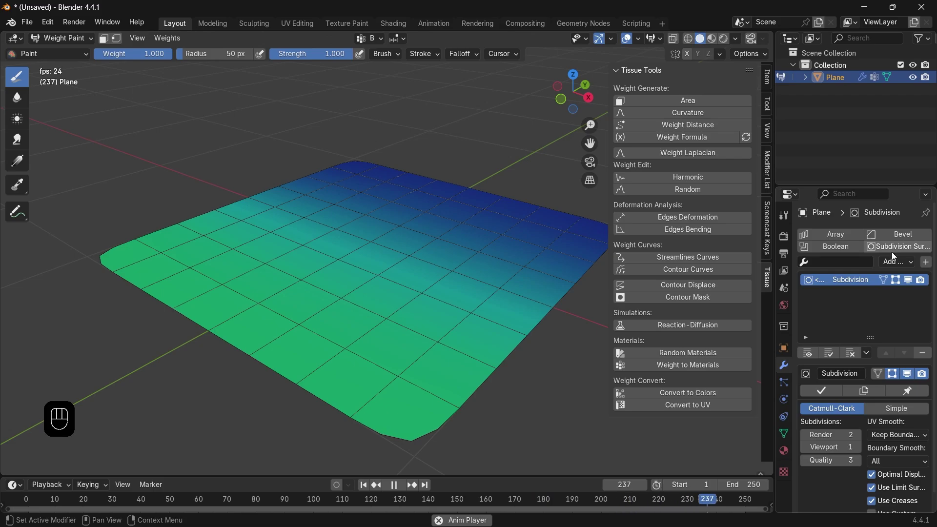
{"action": "left_click", "coordinate": [891, 263]}
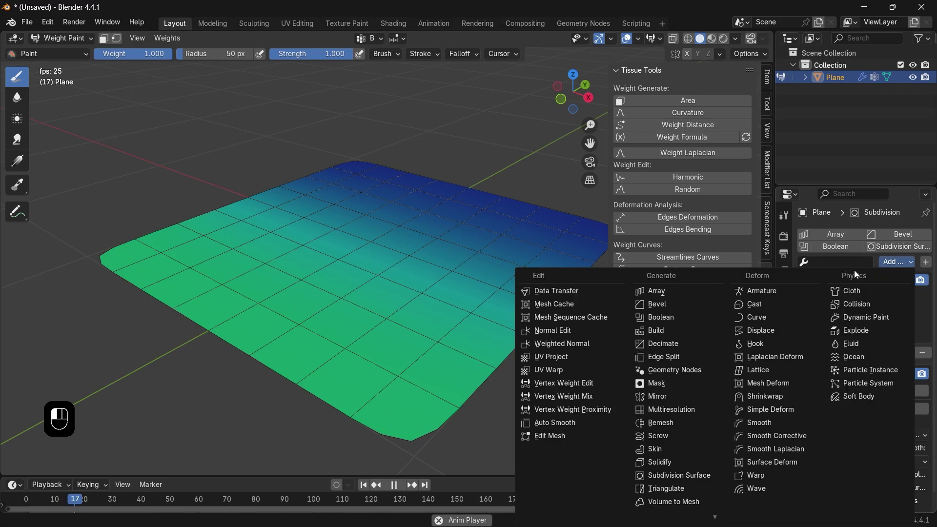
{"action": "left_click", "coordinate": [775, 335]}
{"action": "left_click", "coordinate": [879, 420]}
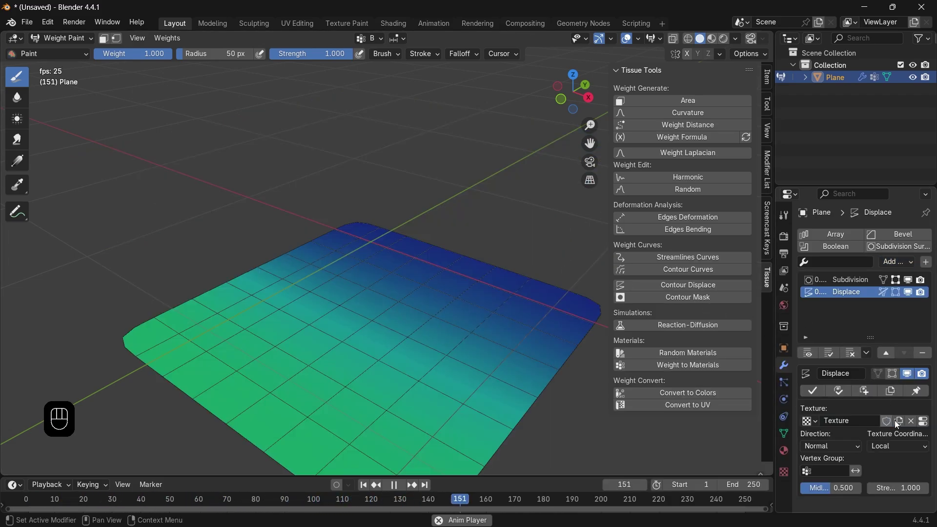
{"action": "left_click", "coordinate": [924, 420]}
{"action": "left_click", "coordinate": [873, 269]}
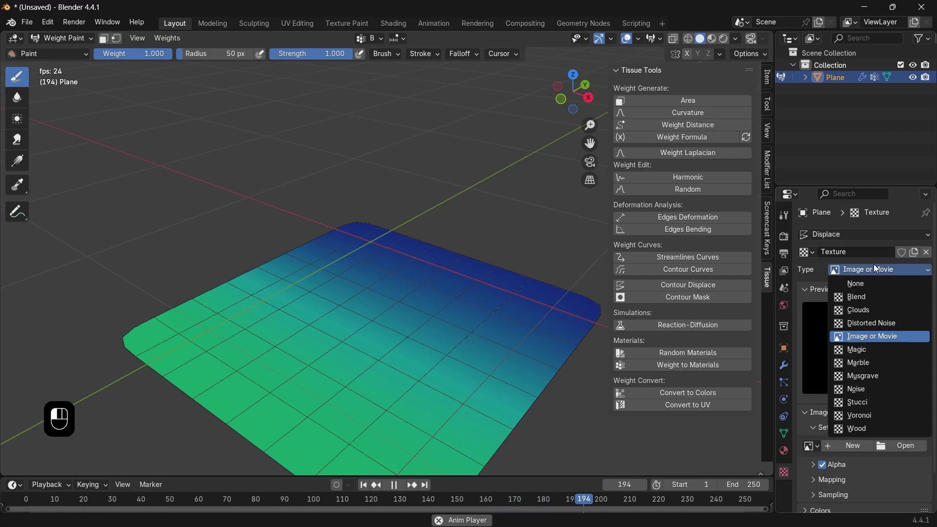
{"action": "left_click", "coordinate": [860, 309]}
Add a second Subdivision Surface modifier with 3 viewport levels after Displace, and paint weights across the displaced plane.
{"action": "left_click", "coordinate": [784, 365]}
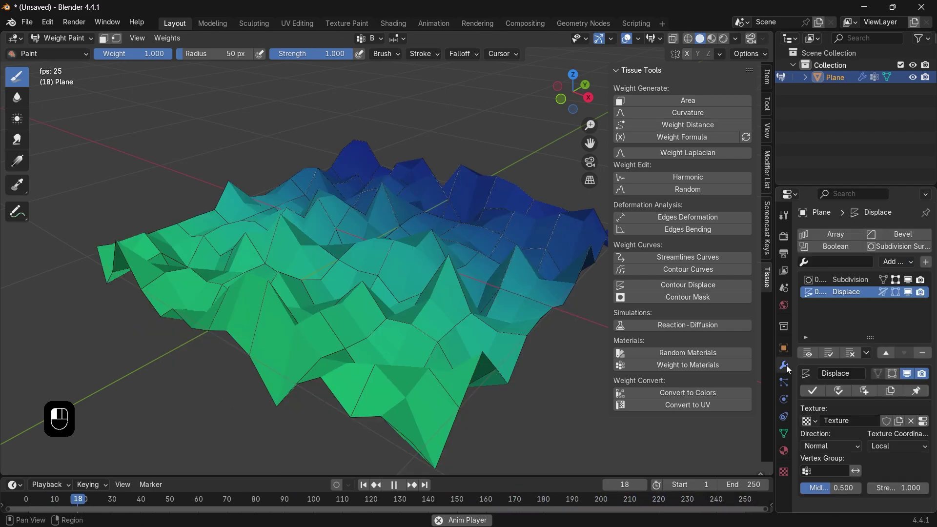
{"action": "left_click", "coordinate": [905, 247]}
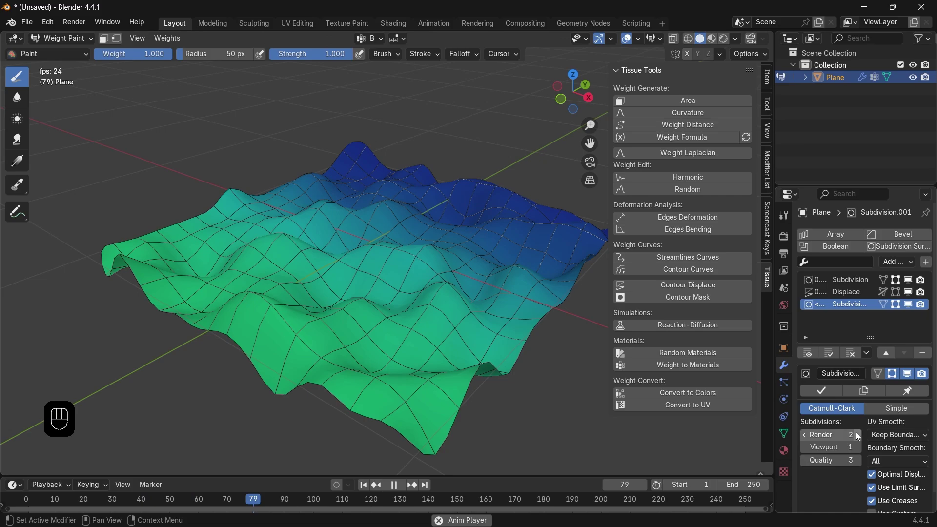
{"action": "left_click", "coordinate": [856, 444]}
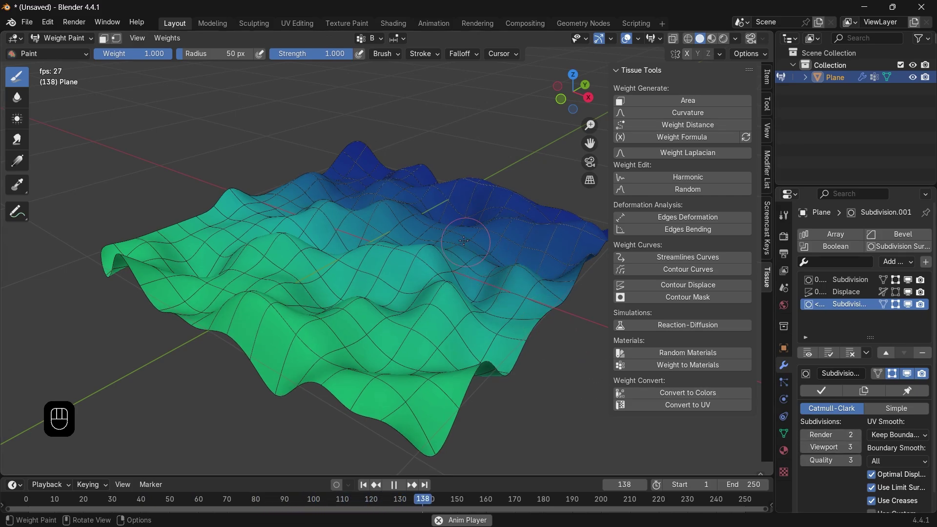
{"action": "left_click", "coordinate": [298, 314]}
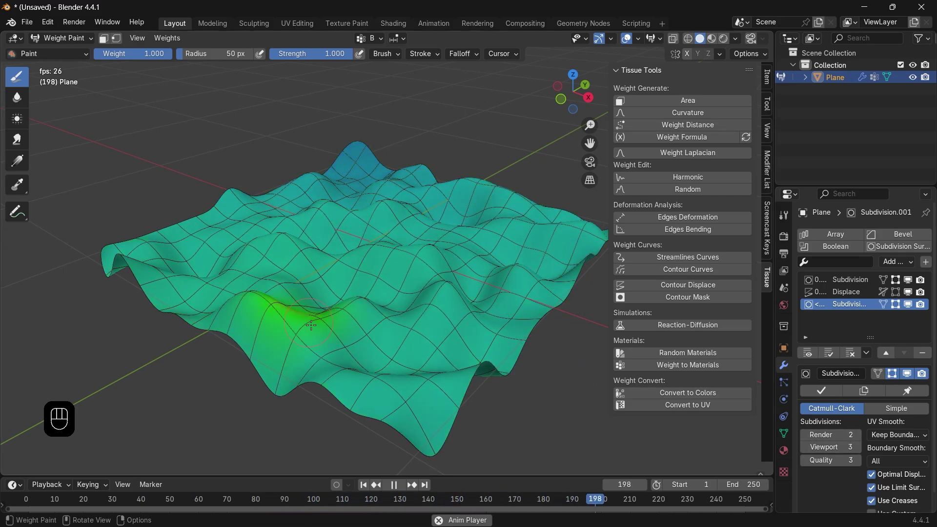
{"action": "left_click_drag", "start_coordinate": [311, 325], "coordinate": [429, 273]}
Limit the Displace modifier to vertex group B and turn off the wireframe overlay.
{"action": "left_click", "coordinate": [847, 292]}
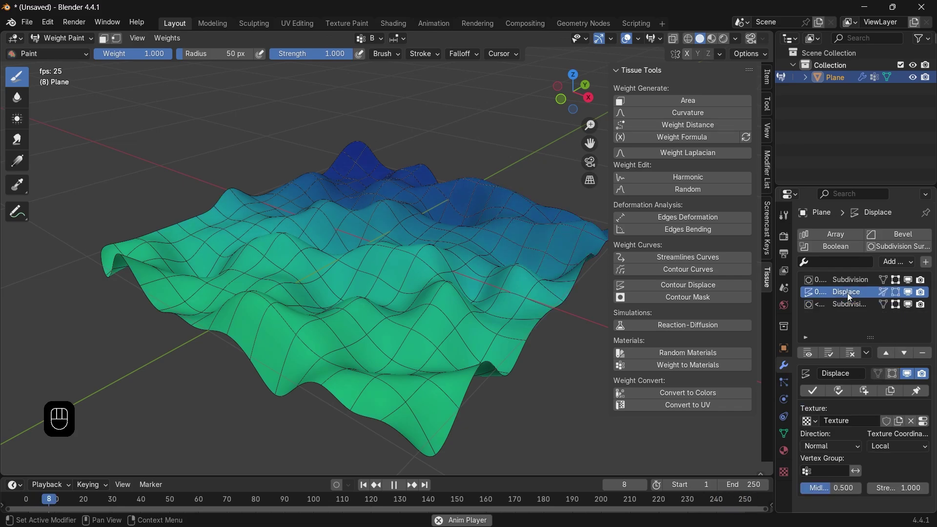
{"action": "left_click", "coordinate": [837, 472]}
{"action": "left_click", "coordinate": [759, 359]}
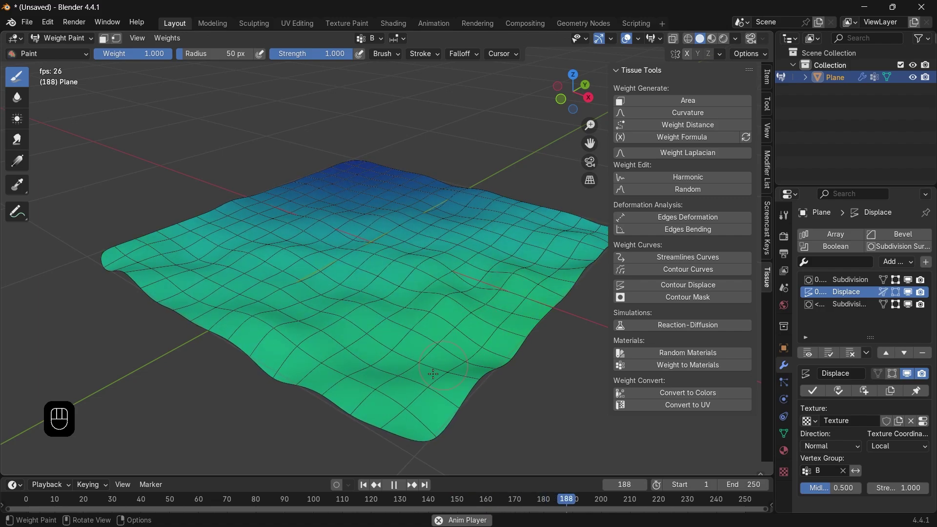
{"action": "middle_click_drag", "start_coordinate": [522, 291], "coordinate": [383, 264]}
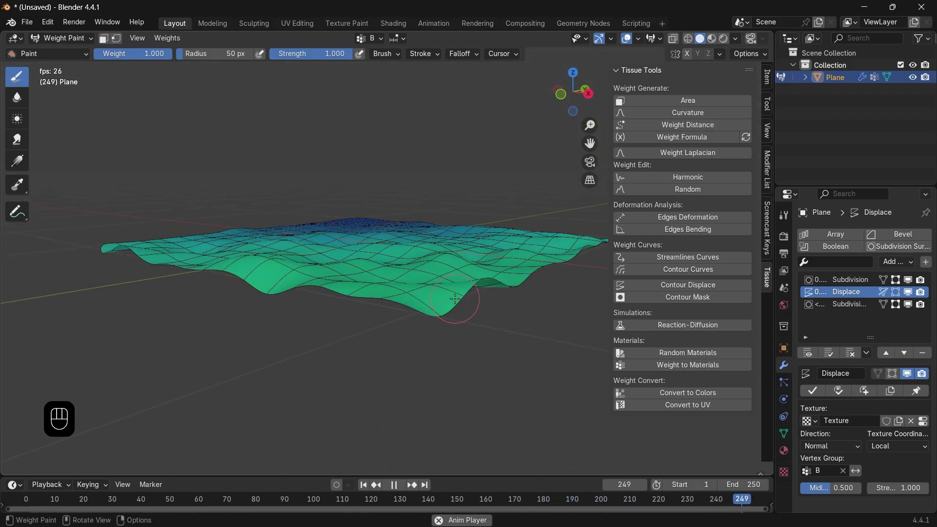
{"action": "left_click", "coordinate": [640, 41]}
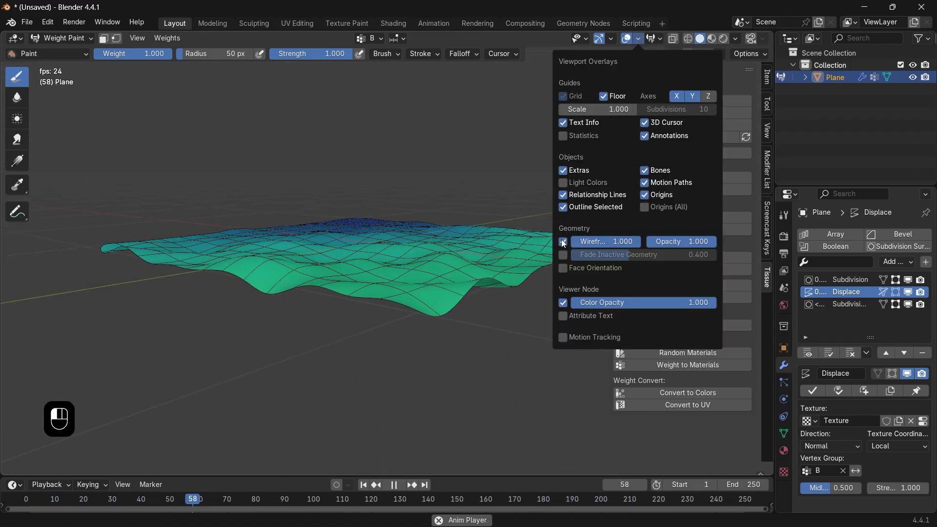
Set the Tissue Reaction-Diffusion steps to 5.
{"action": "left_click", "coordinate": [784, 433]}
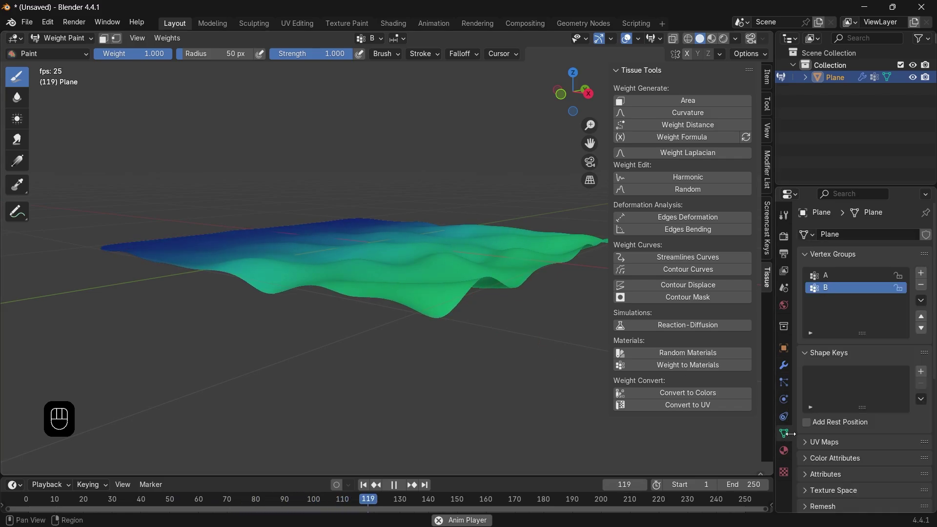
{"action": "scroll", "coordinate": [820, 434], "scroll_direction": "down", "scroll_amount": 10}
{"action": "left_click", "coordinate": [849, 444]}
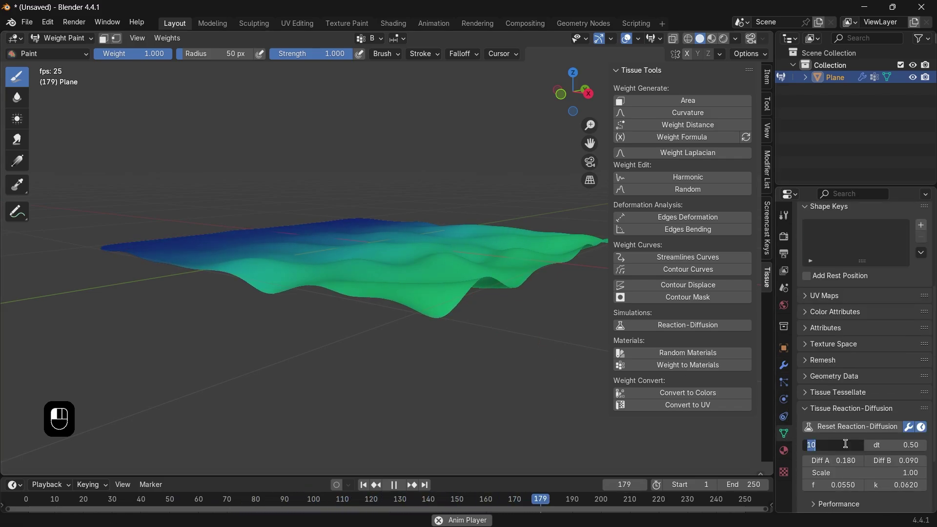
{"action": "type", "text": "5"}
{"action": "key", "text": "Return"}
Try a Reaction-Diffusion f value of 0.01.
{"action": "left_click", "coordinate": [839, 484]}
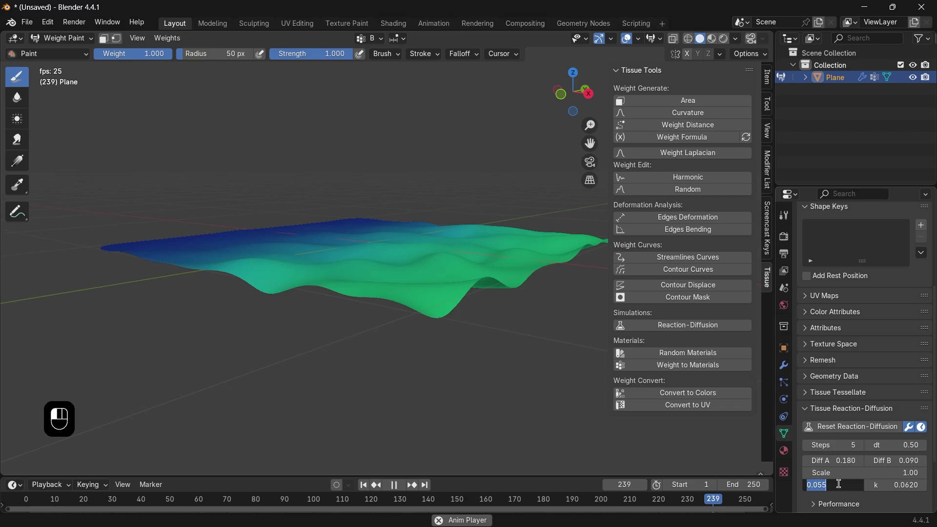
{"action": "type", "text": "0.01"}
{"action": "key", "text": "Return"}
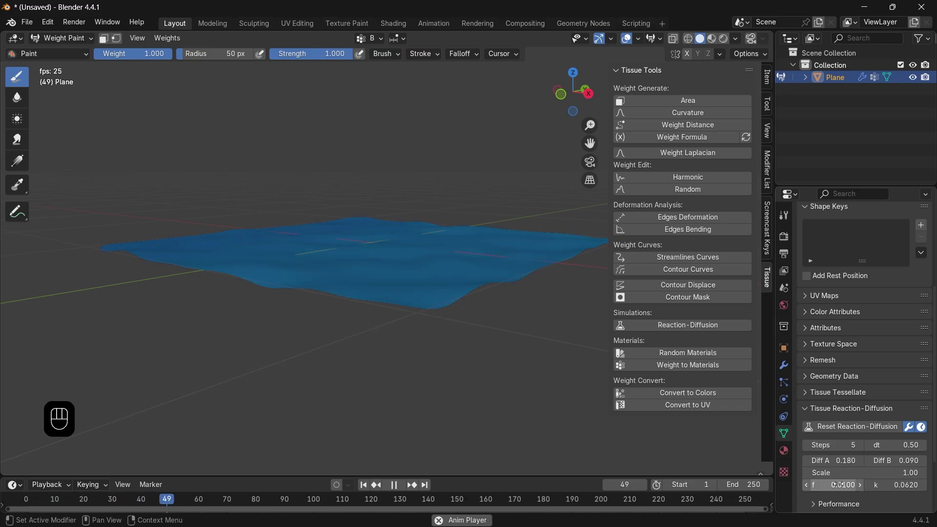
Set the Reaction-Diffusion f value to 0.02 and paint weight around the middle of the plane.
{"action": "left_click", "coordinate": [845, 484]}
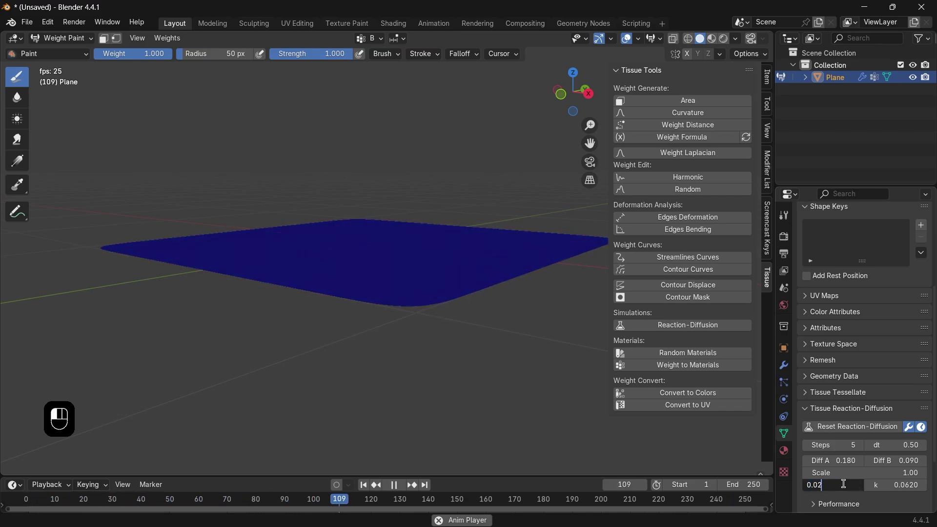
{"action": "type", "text": "0.02"}
{"action": "key", "text": "Return"}
{"action": "mouse_move", "coordinate": [378, 300]}
{"action": "middle_mouse_down"}
{"action": "mouse_move", "coordinate": [420, 297]}
{"action": "mouse_move", "coordinate": [422, 322]}
{"action": "middle_mouse_up"}
{"action": "left_click_drag", "start_coordinate": [366, 254], "coordinate": [339, 282]}
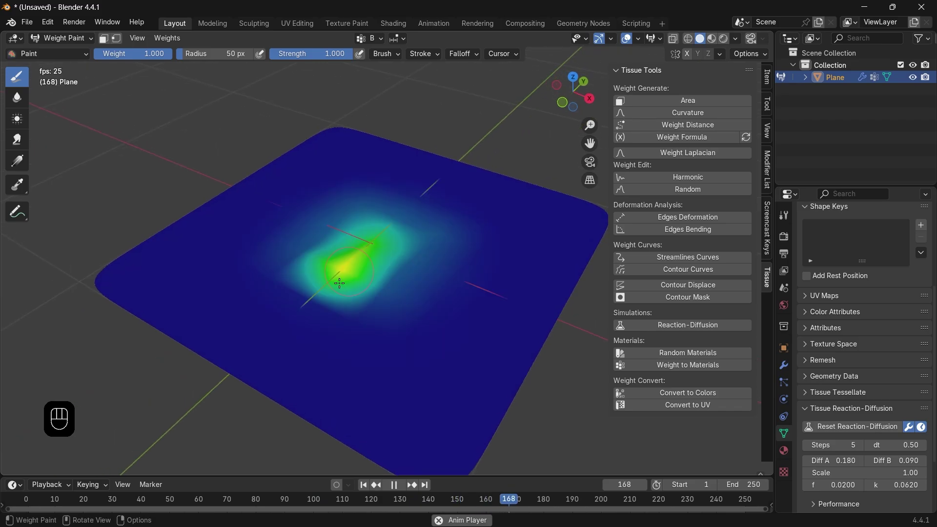